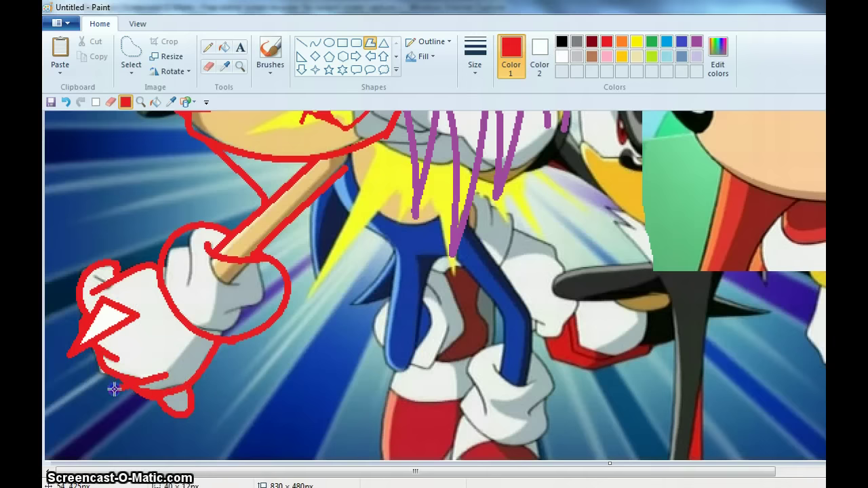
# Finish the lower red spike on the glove and trace red curves along the side of the torso and outer leg.
pyautogui.doubleClick(157, 366)
pyautogui.click(315, 43)
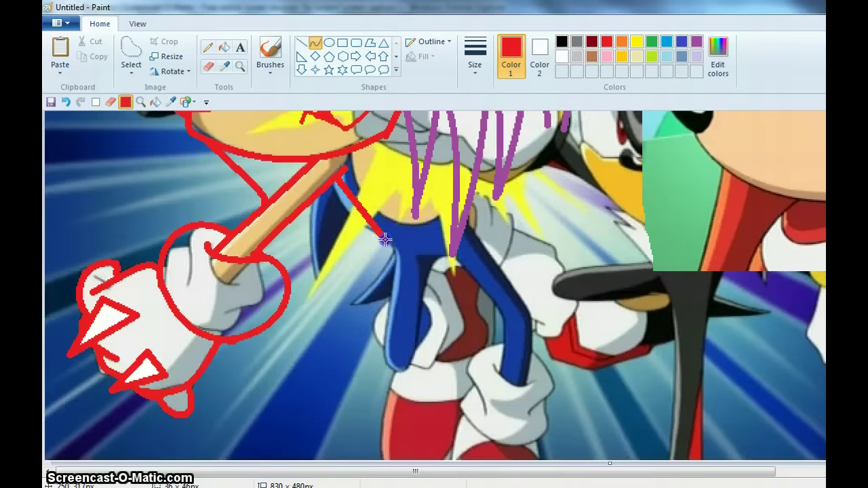
pyautogui.scroll(3, 384, 239)
pyautogui.scroll(-3, 362, 316)
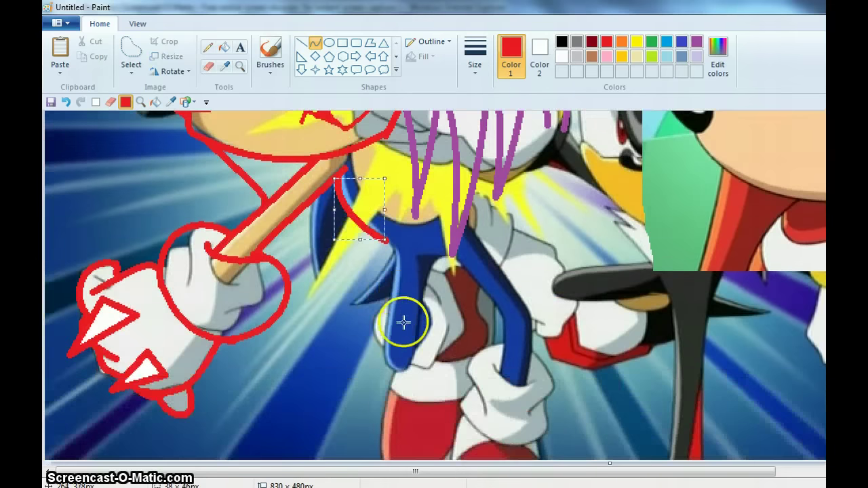
pyautogui.moveTo(384, 354); pyautogui.dragTo(388, 234)
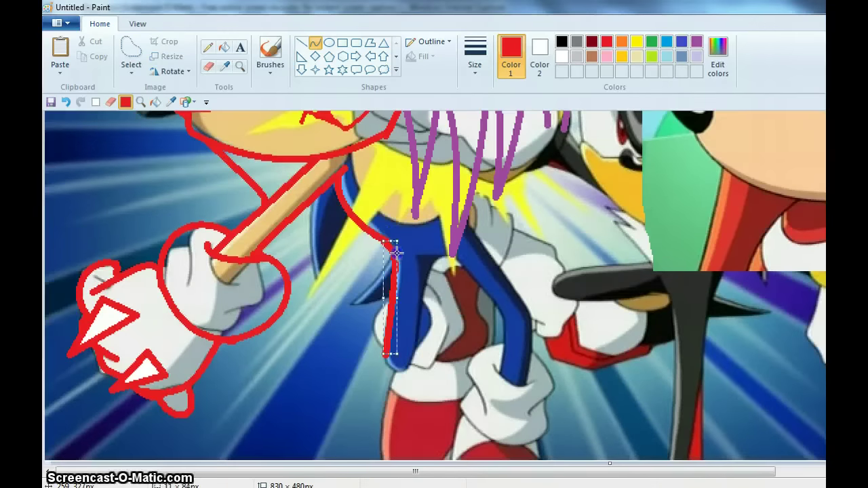
pyautogui.scroll(3, 400, 251)
# Draw a pointed red quill below the raised arm and a curved line linking it to the outer leg.
pyautogui.moveTo(280, 324); pyautogui.dragTo(300, 363)
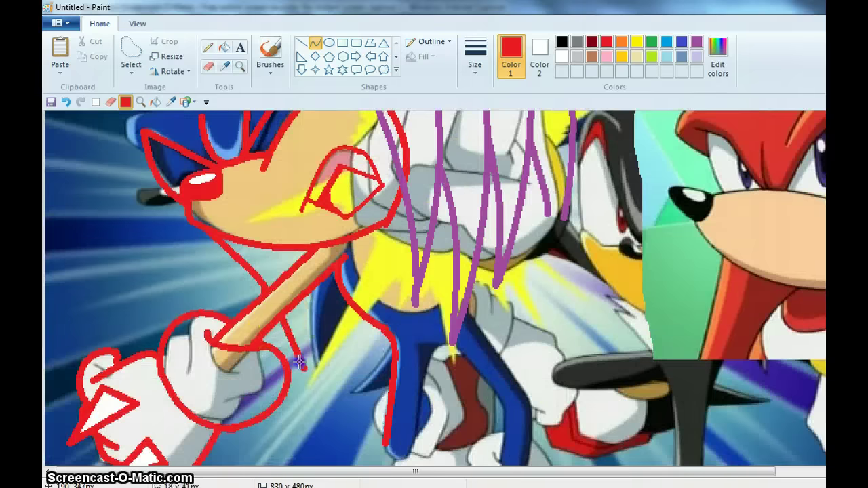
pyautogui.moveTo(328, 276); pyautogui.dragTo(310, 375)
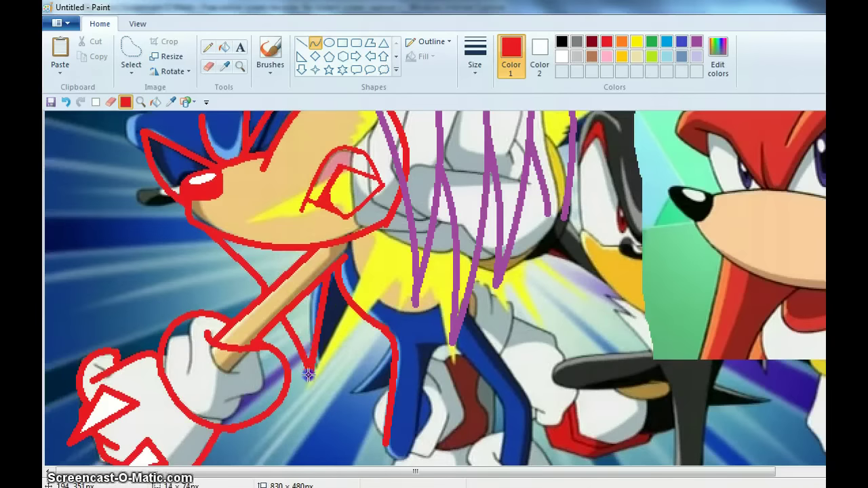
pyautogui.moveTo(319, 328); pyautogui.dragTo(334, 294)
pyautogui.moveTo(387, 364); pyautogui.dragTo(336, 305)
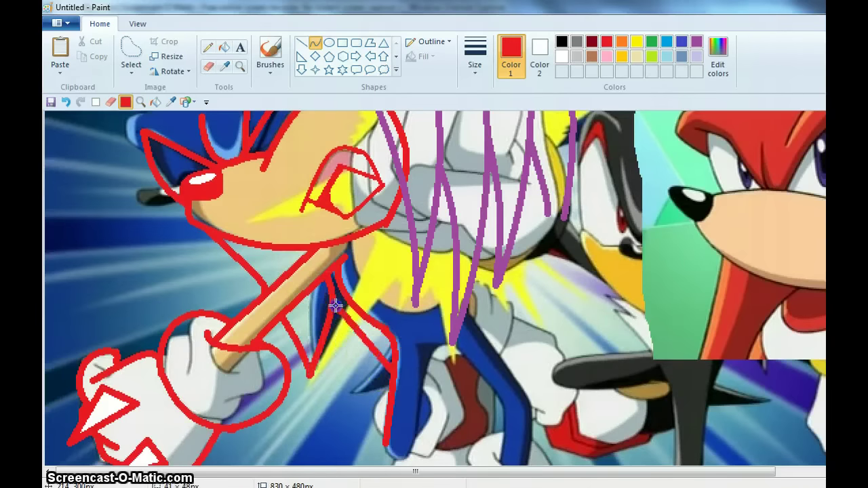
# Draw one long red curve from the forearm around the front of the face up to the head's outline.
pyautogui.scroll(2, 292, 339)
pyautogui.scroll(-1, 277, 370)
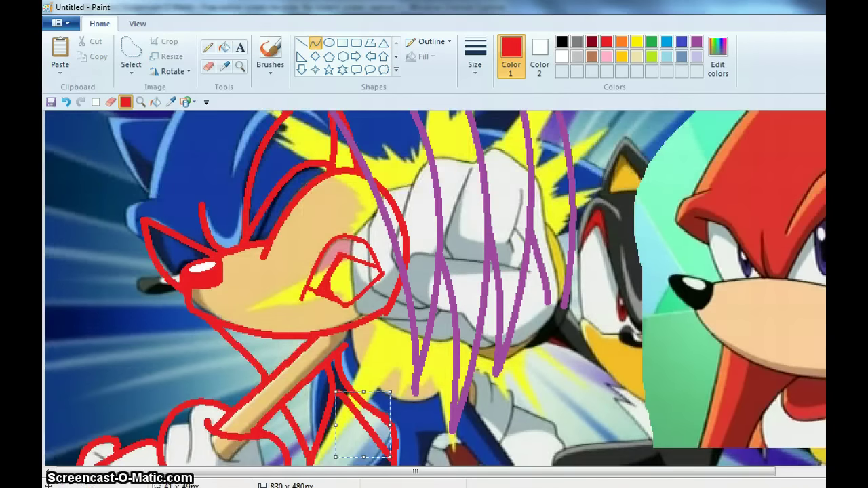
pyautogui.click(120, 420)
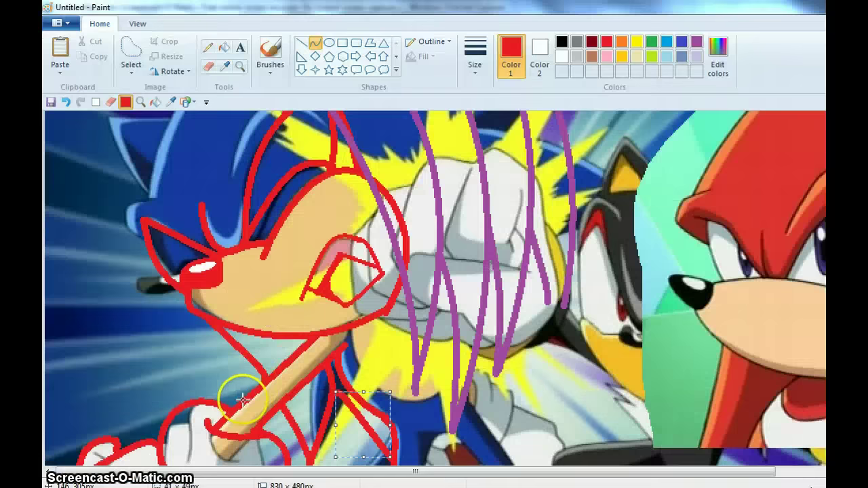
pyautogui.scroll(3, 190, 312)
pyautogui.moveTo(242, 400)
pyautogui.mouseDown()
pyautogui.moveTo(165, 279)
pyautogui.moveTo(244, 199)
pyautogui.moveTo(241, 140)
pyautogui.mouseUp()
pyautogui.moveTo(152, 265)
pyautogui.mouseDown()
pyautogui.moveTo(59, 374)
pyautogui.moveTo(77, 411)
pyautogui.moveTo(89, 238)
pyautogui.mouseUp()
pyautogui.scroll(-3, 457, 255)
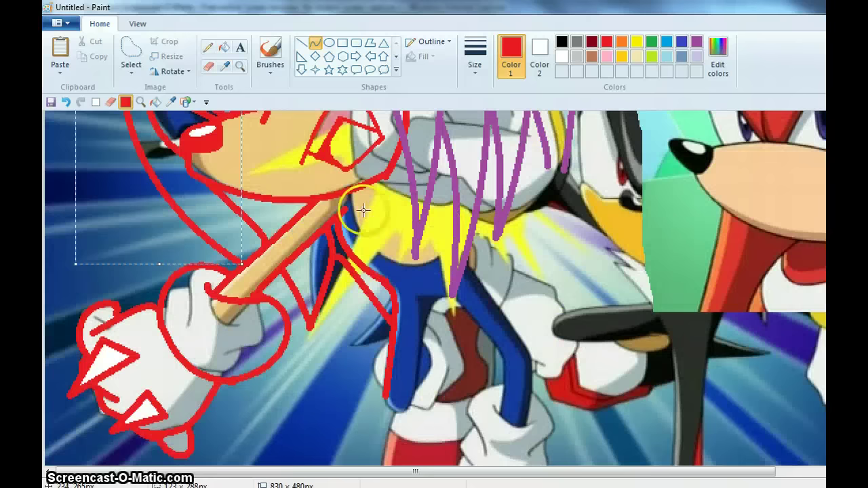
# Recolor the purple quill outlines and the outer head arc red with the Fill tool.
pyautogui.click(301, 42)
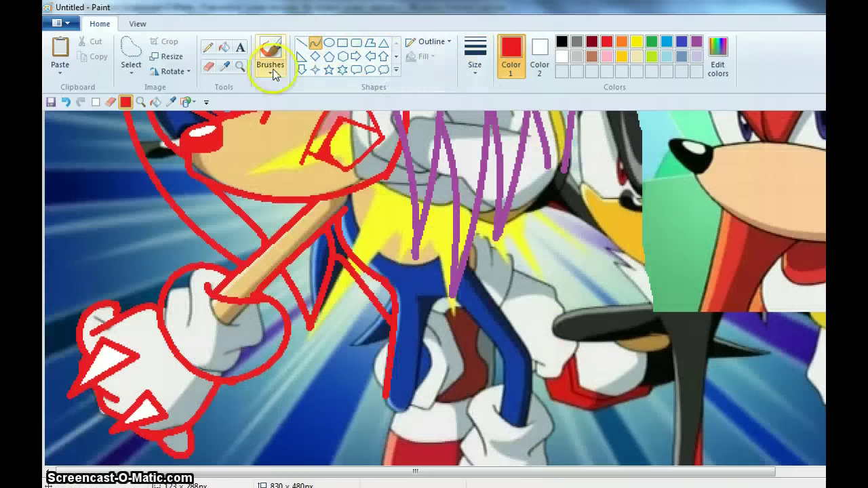
pyautogui.click(224, 48)
pyautogui.scroll(4, 508, 252)
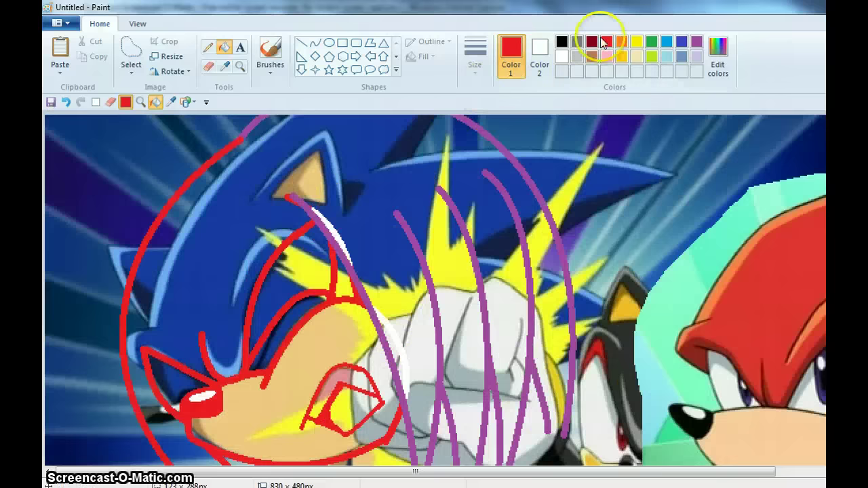
pyautogui.click(314, 223)
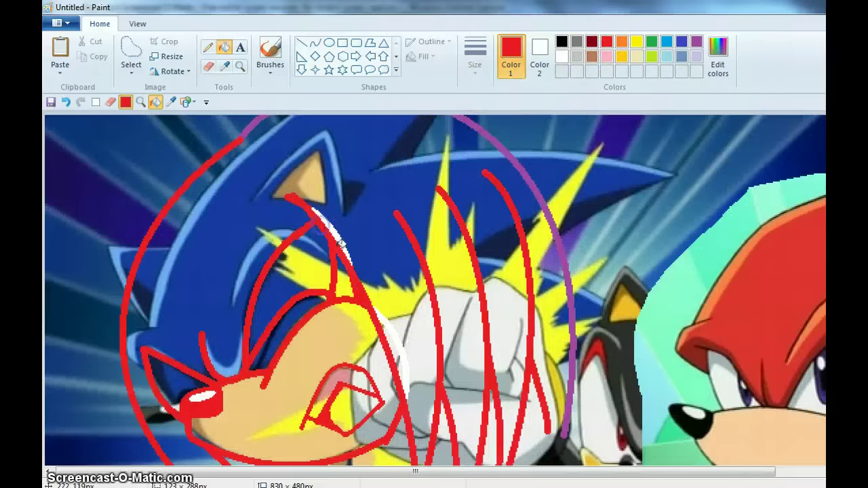
pyautogui.scroll(-2, 387, 339)
pyautogui.scroll(2, 387, 339)
pyautogui.click(540, 204)
# Extend the last quill beside the fist with red curves so that it ends in a closed point.
pyautogui.scroll(-3, 540, 203)
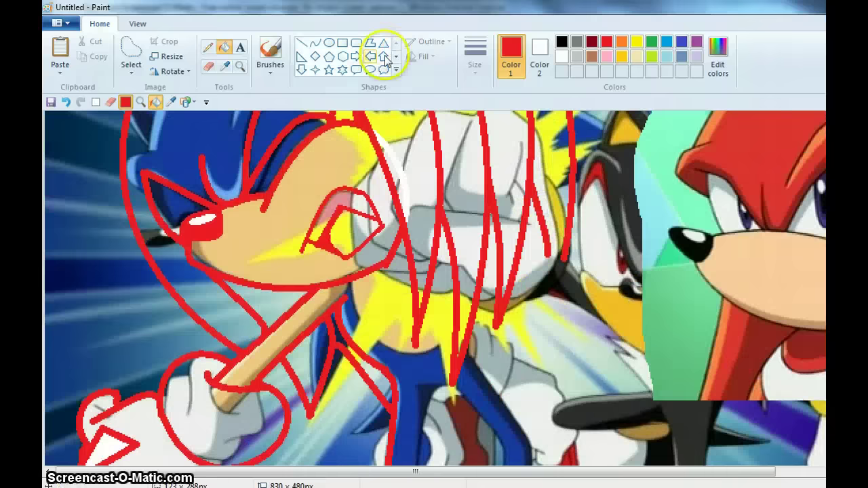
pyautogui.click(315, 43)
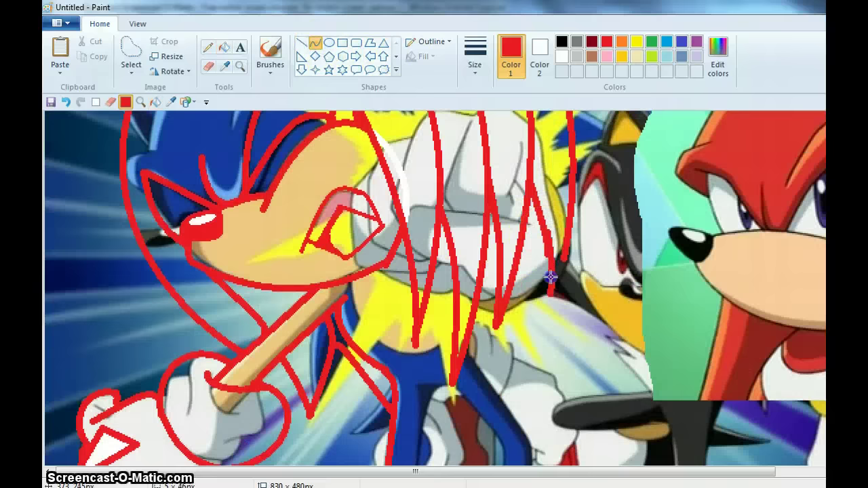
pyautogui.moveTo(569, 215); pyautogui.dragTo(548, 297)
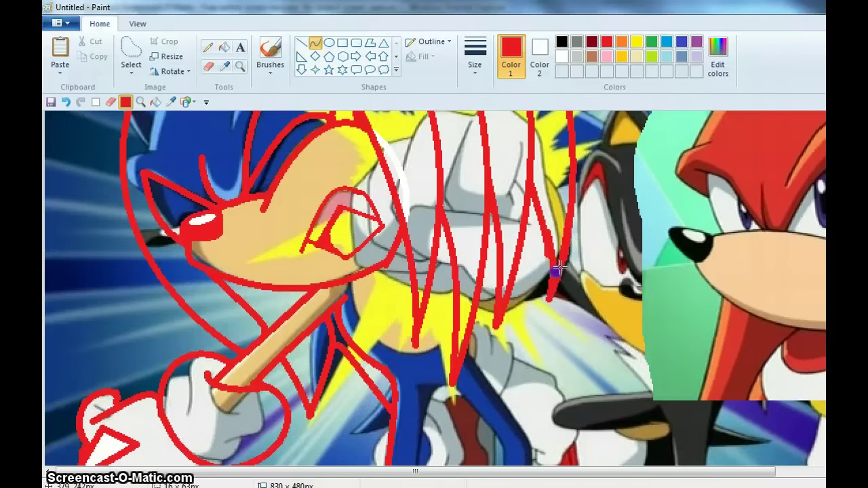
pyautogui.click(559, 267)
# Add a red curve on the forehead and a short curve joining the brow to the outer head outline.
pyautogui.scroll(3, 559, 268)
pyautogui.moveTo(237, 298)
pyautogui.mouseDown()
pyautogui.moveTo(270, 231)
pyautogui.moveTo(231, 272)
pyautogui.mouseUp()
pyautogui.moveTo(261, 236); pyautogui.dragTo(261, 235)
pyautogui.scroll(-3, 262, 234)
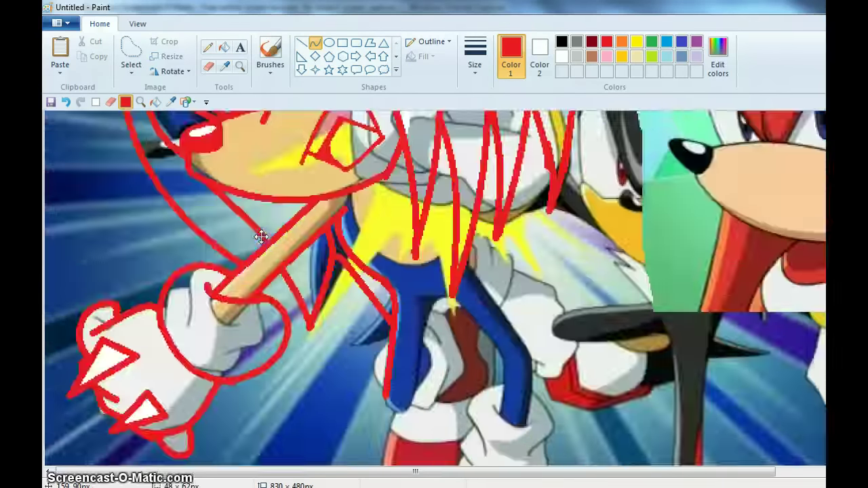
pyautogui.scroll(3, 262, 234)
pyautogui.click(142, 327)
pyautogui.moveTo(165, 318); pyautogui.dragTo(147, 344)
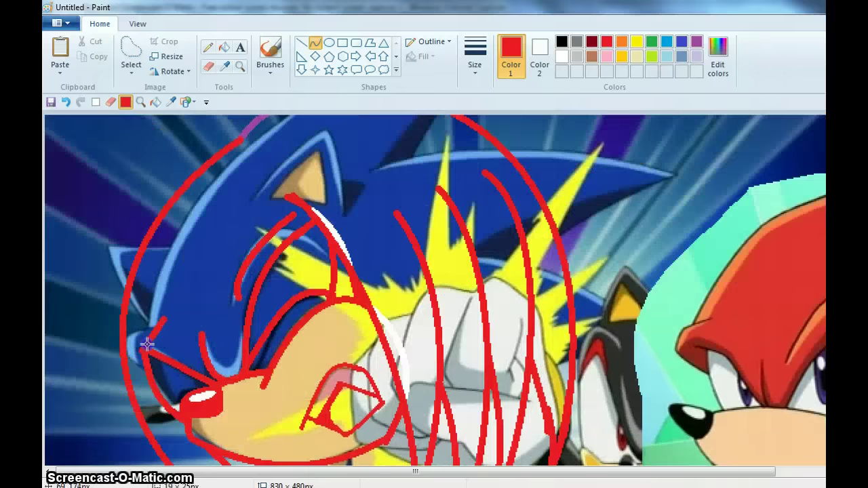
pyautogui.click(110, 324)
pyautogui.scroll(-3, 254, 230)
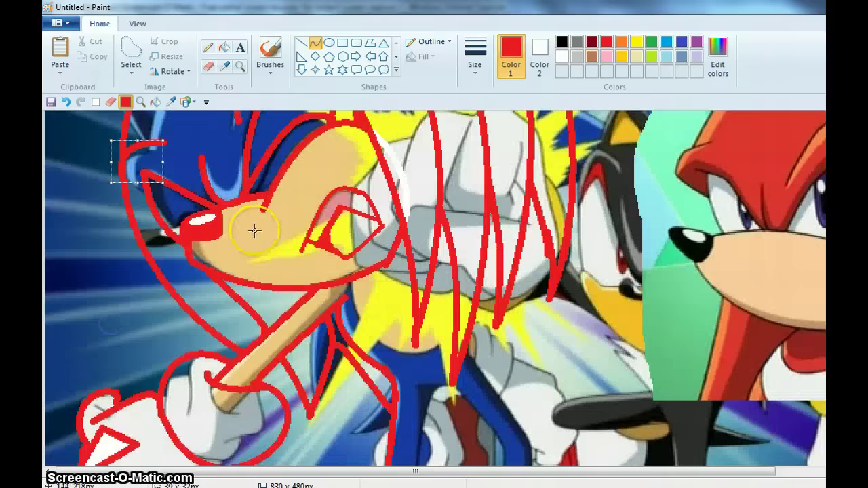
# Draw a red crescent curve on the chest beneath the chin and a larger rounded belly outline around it.
pyautogui.scroll(-3, 273, 232)
pyautogui.scroll(3, 325, 242)
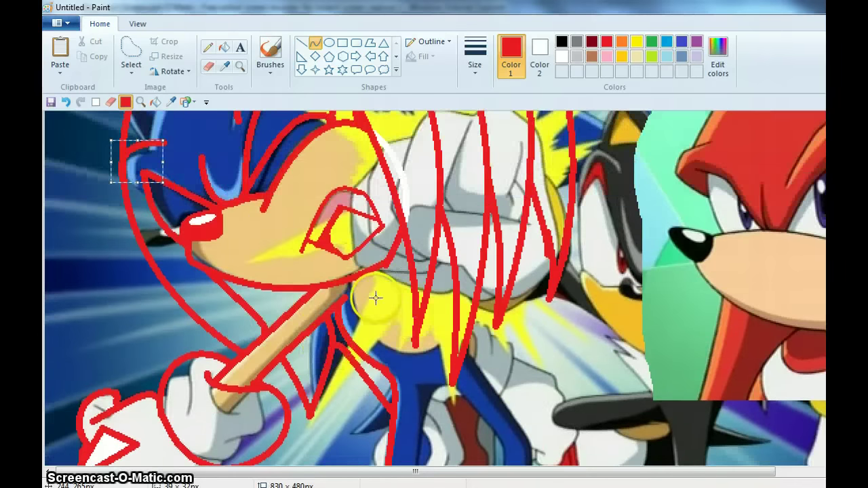
pyautogui.moveTo(374, 299); pyautogui.dragTo(410, 279)
pyautogui.click(66, 102)
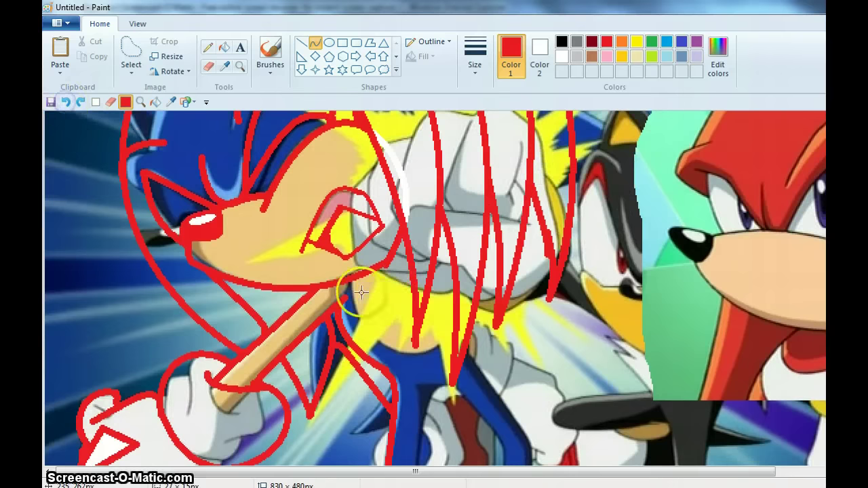
pyautogui.moveTo(354, 287); pyautogui.dragTo(400, 288)
pyautogui.moveTo(364, 309); pyautogui.dragTo(412, 302)
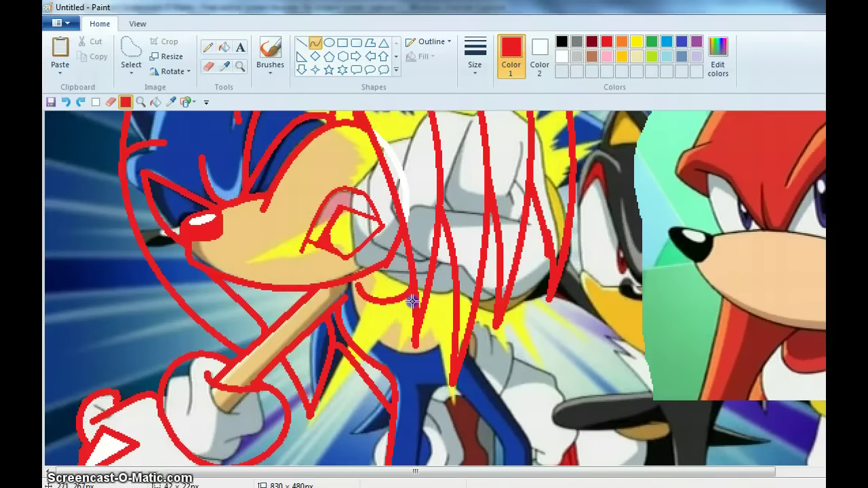
pyautogui.moveTo(442, 248); pyautogui.dragTo(466, 386)
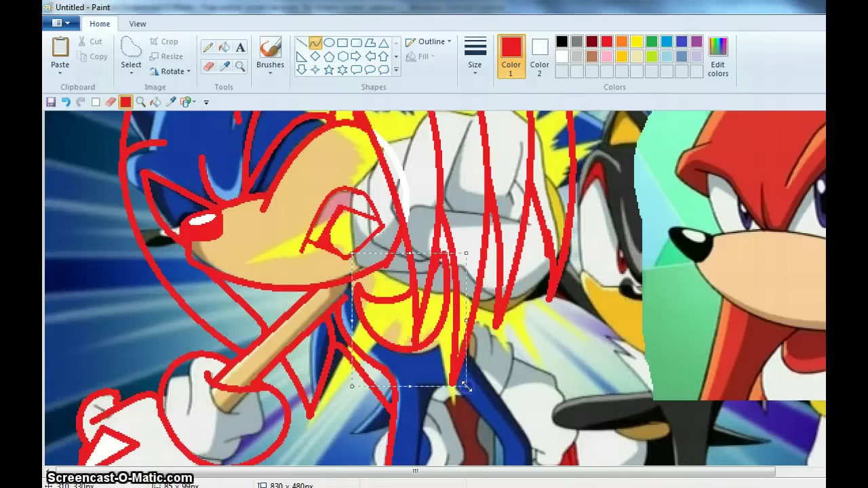
# Trace both blue legs in red, rounding the end of the first leg and outlining the second leg's inner and outer edges.
pyautogui.scroll(-3, 475, 366)
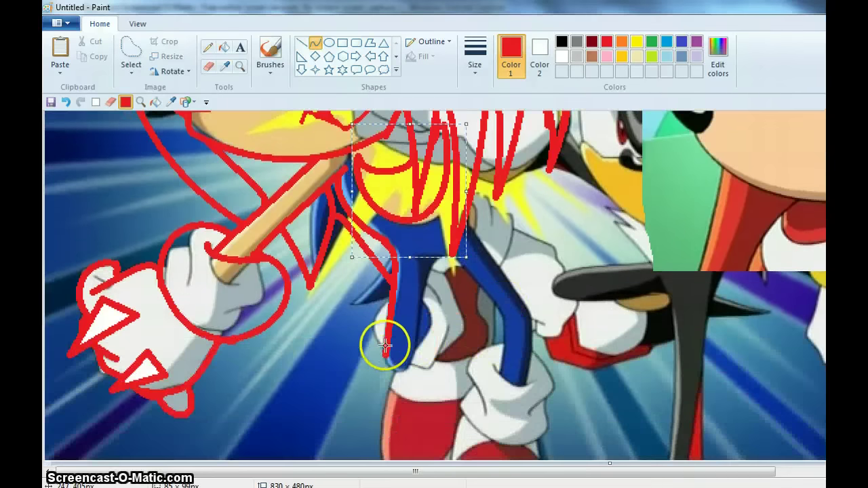
pyautogui.moveTo(387, 361)
pyautogui.mouseDown()
pyautogui.moveTo(427, 321)
pyautogui.moveTo(387, 376)
pyautogui.moveTo(426, 399)
pyautogui.mouseUp()
pyautogui.moveTo(503, 374)
pyautogui.mouseDown()
pyautogui.moveTo(445, 296)
pyautogui.moveTo(518, 316)
pyautogui.moveTo(462, 237)
pyautogui.mouseUp()
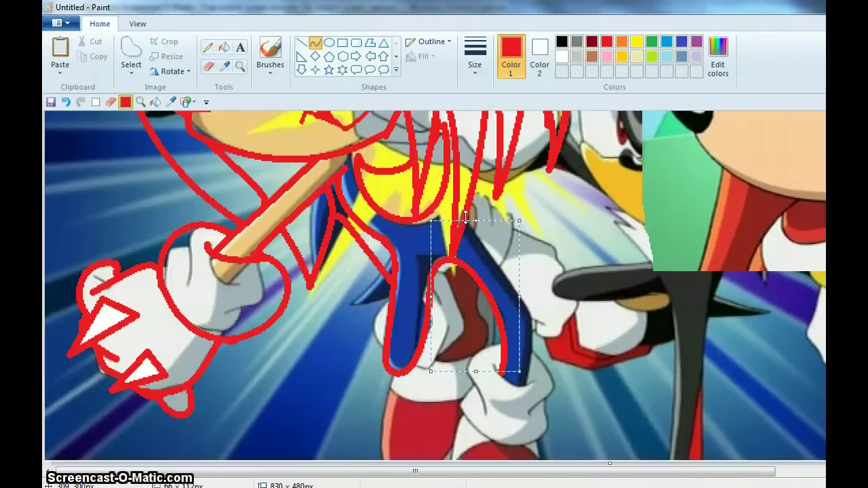
pyautogui.moveTo(526, 387); pyautogui.dragTo(489, 279)
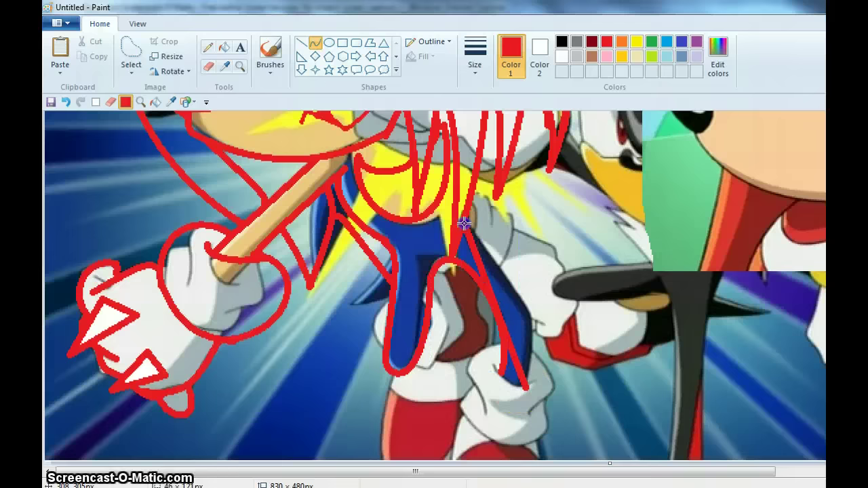
pyautogui.moveTo(463, 223)
pyautogui.mouseDown()
pyautogui.moveTo(477, 230)
pyautogui.moveTo(462, 221)
pyautogui.mouseUp()
pyautogui.moveTo(509, 291); pyautogui.dragTo(540, 302)
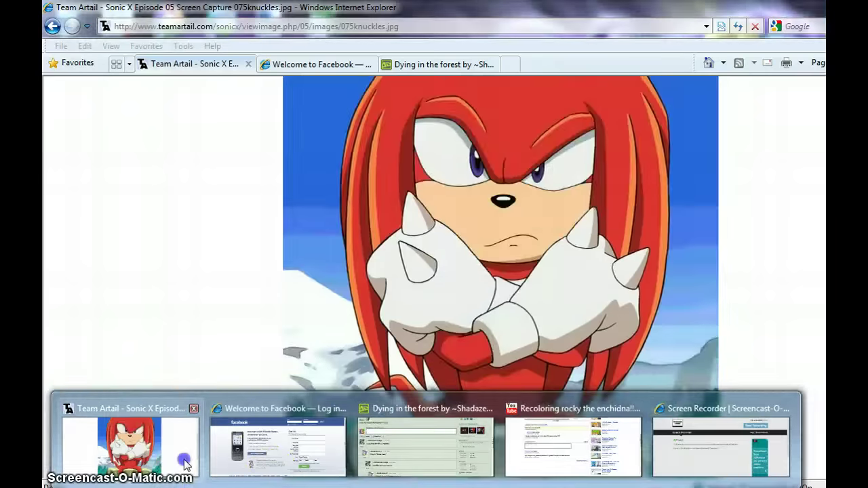
# Check the legs and shoes in the browser's Knuckles reference image, and draw a rounded red cuff around the first leg.
pyautogui.click(184, 465)
pyautogui.scroll(-5, 252, 306)
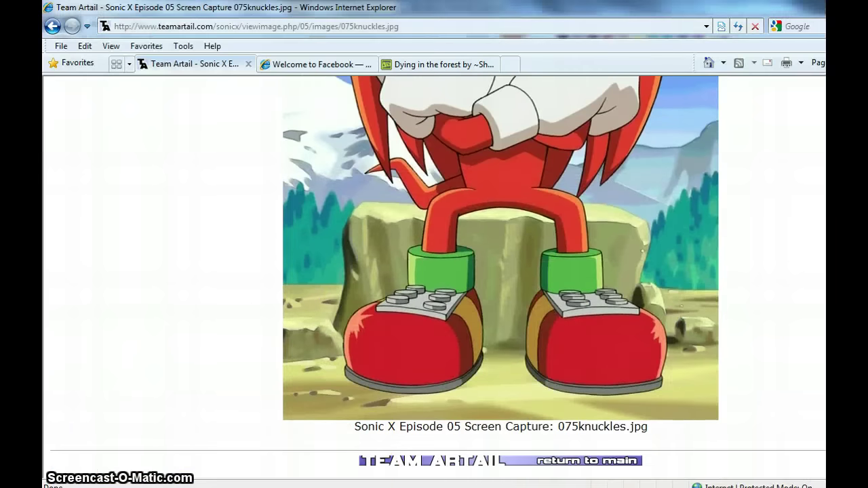
pyautogui.click(313, 483)
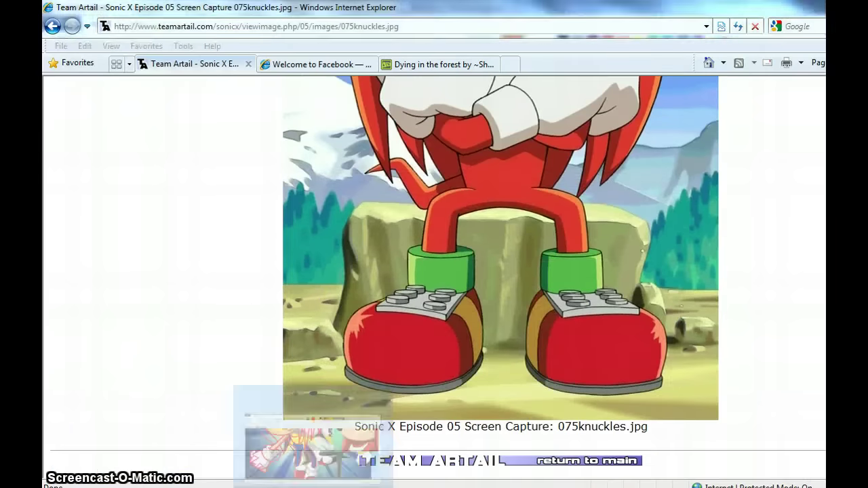
pyautogui.moveTo(413, 364); pyautogui.dragTo(440, 267)
pyautogui.moveTo(442, 305)
pyautogui.mouseDown()
pyautogui.moveTo(453, 361)
pyautogui.moveTo(447, 401)
pyautogui.mouseUp()
pyautogui.moveTo(474, 326); pyautogui.dragTo(505, 283)
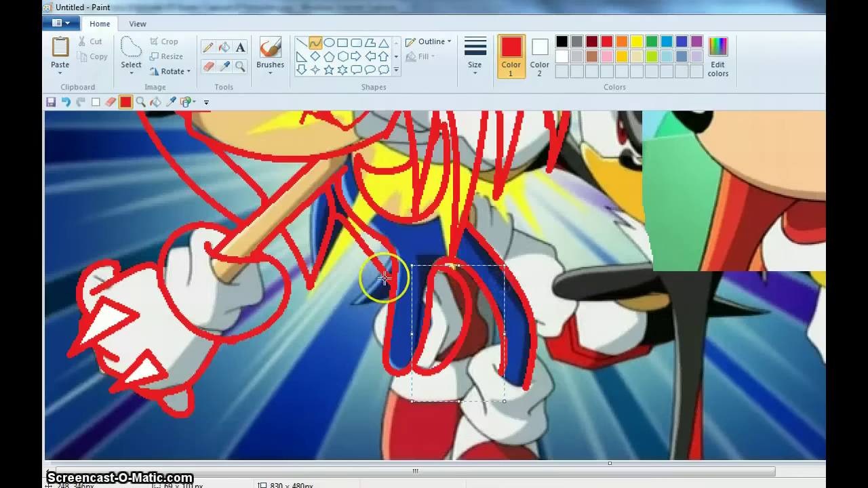
pyautogui.moveTo(391, 277); pyautogui.dragTo(392, 345)
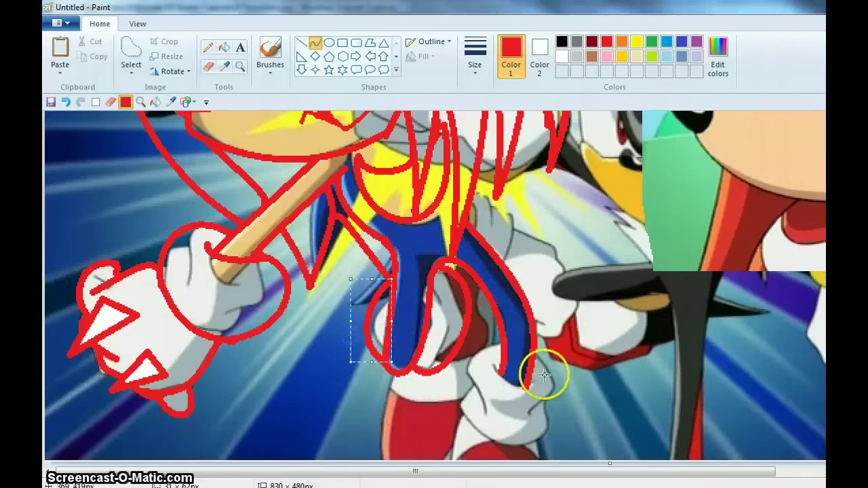
# Outline a rounded red cuff around the second leg and draw the shoe edges down to the picture's lower border.
pyautogui.moveTo(534, 357); pyautogui.dragTo(467, 438)
pyautogui.moveTo(516, 397); pyautogui.dragTo(597, 372)
pyautogui.moveTo(543, 424); pyautogui.dragTo(543, 485)
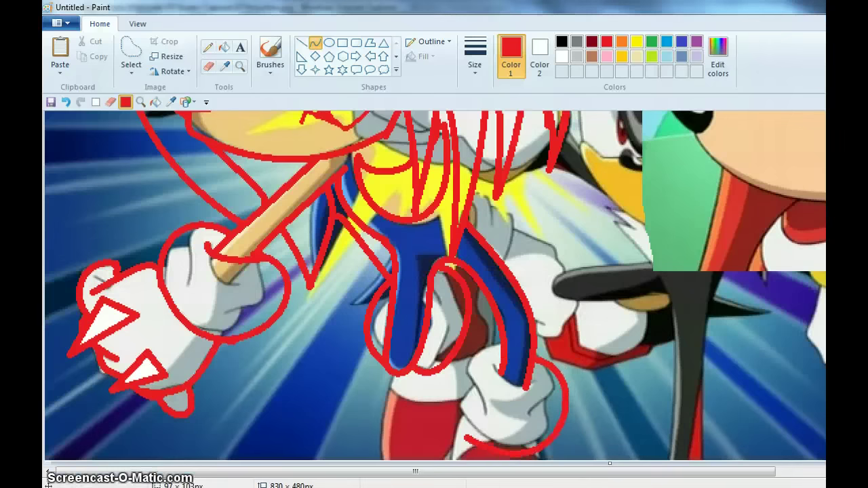
pyautogui.click(309, 45)
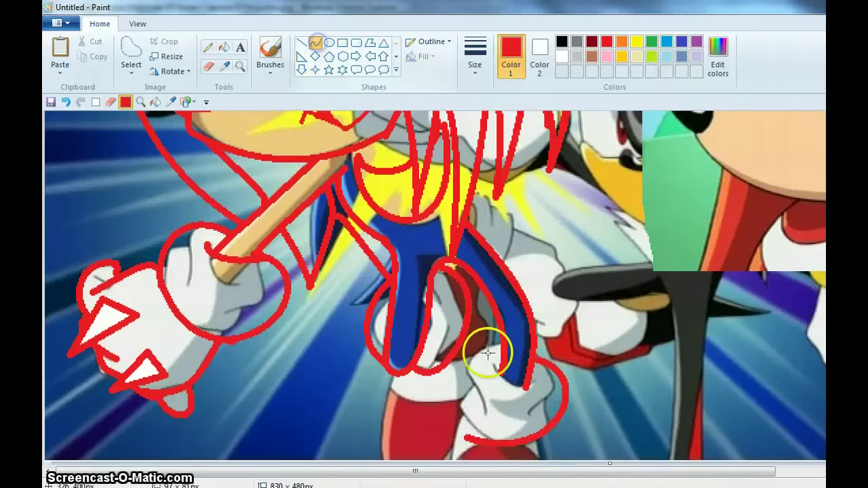
pyautogui.moveTo(466, 437)
pyautogui.mouseDown()
pyautogui.moveTo(456, 339)
pyautogui.moveTo(412, 398)
pyautogui.moveTo(375, 473)
pyautogui.moveTo(380, 387)
pyautogui.mouseUp()
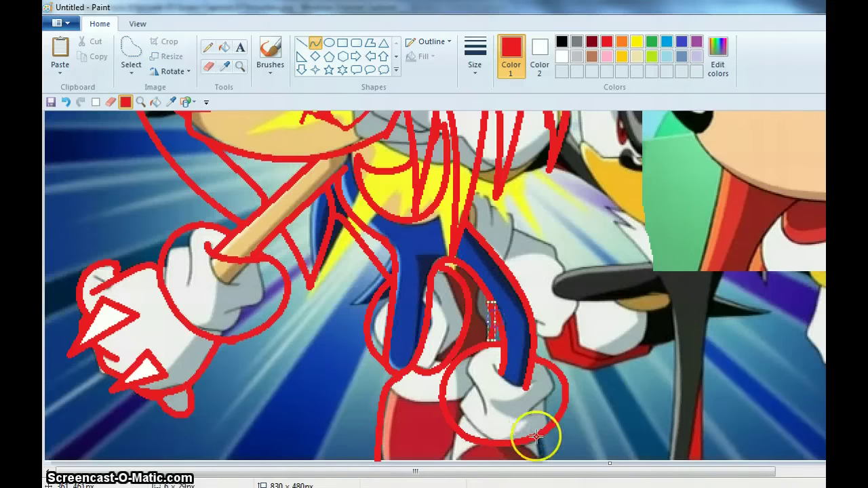
pyautogui.moveTo(535, 436); pyautogui.dragTo(546, 469)
pyautogui.moveTo(456, 430); pyautogui.dragTo(450, 459)
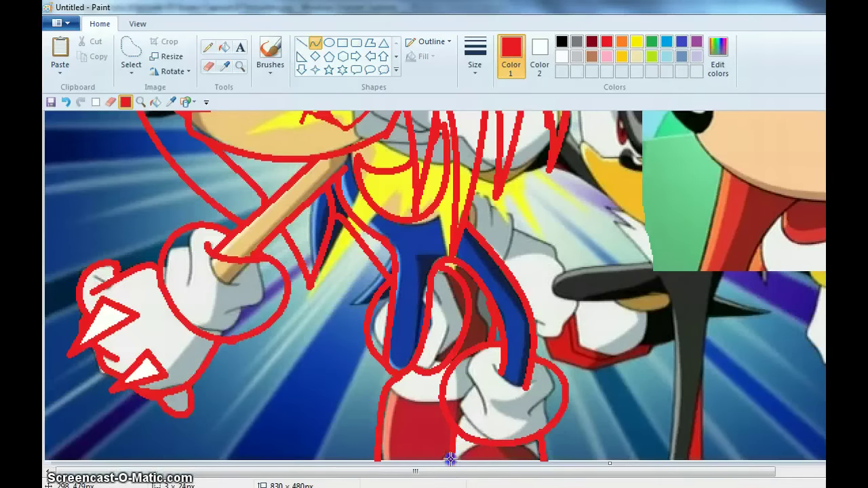
# Trace the white glove behind the second leg in red, outlining its cuff, the finger edge and the upper edge.
pyautogui.moveTo(473, 203)
pyautogui.mouseDown()
pyautogui.moveTo(516, 232)
pyautogui.moveTo(533, 224)
pyautogui.mouseUp()
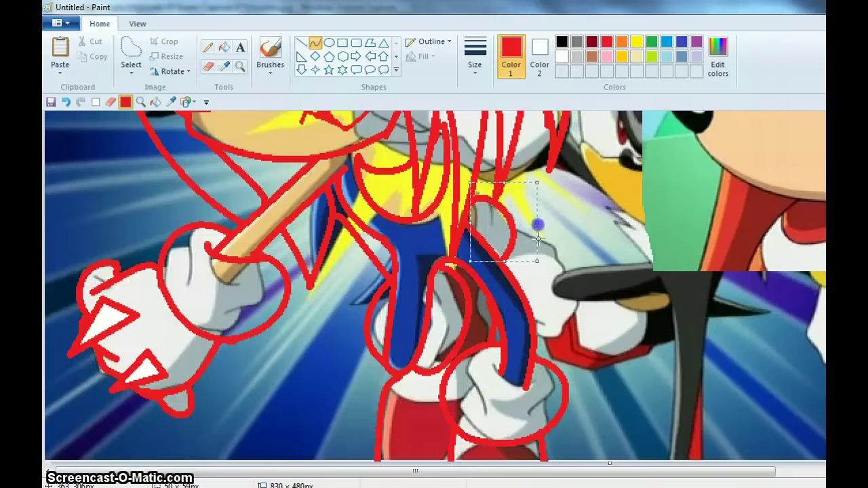
pyautogui.moveTo(531, 331); pyautogui.dragTo(571, 298)
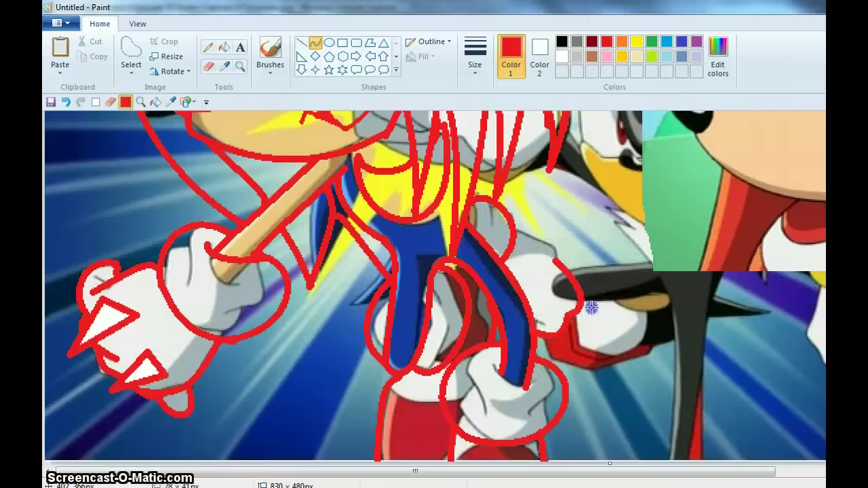
pyautogui.moveTo(525, 235); pyautogui.dragTo(516, 229)
# Recolor the red outlines of the whole traced figure black with the fill tool.
pyautogui.scroll(3, 483, 242)
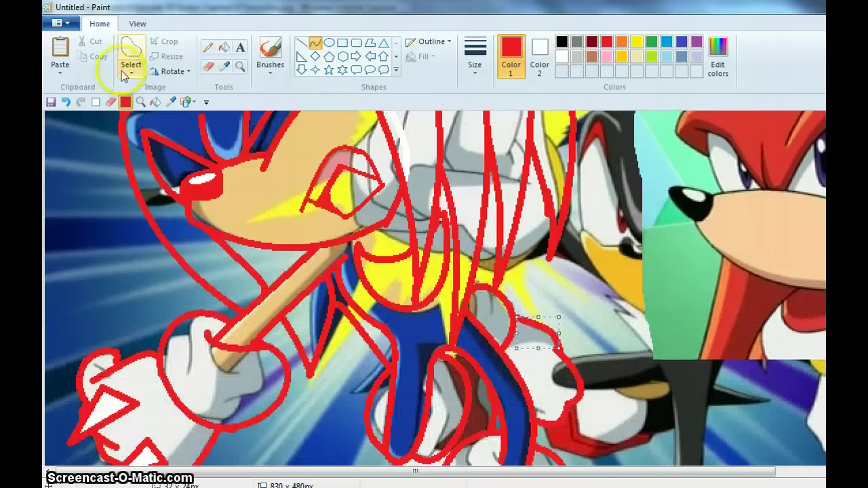
pyautogui.click(138, 24)
pyautogui.click(117, 61)
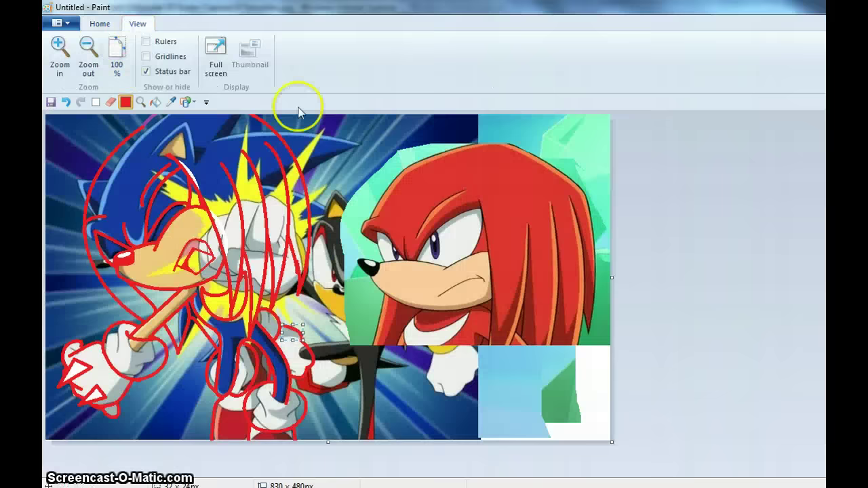
pyautogui.click(103, 24)
pyautogui.click(224, 46)
pyautogui.click(564, 42)
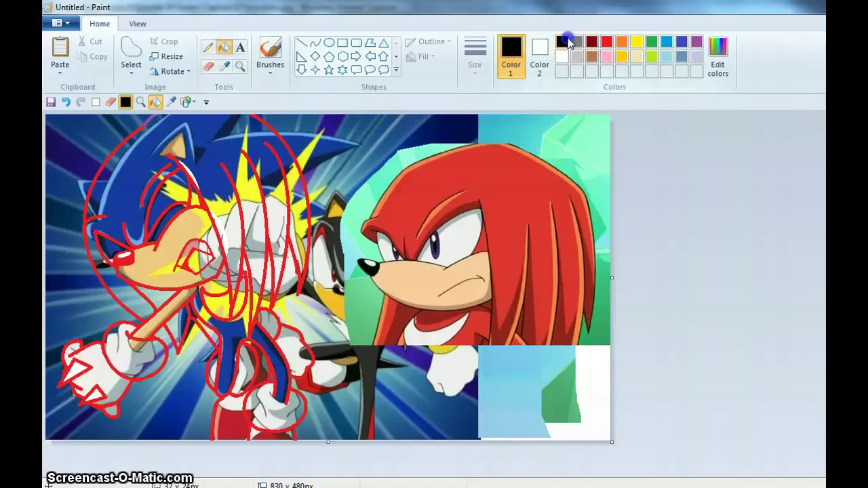
pyautogui.click(249, 153)
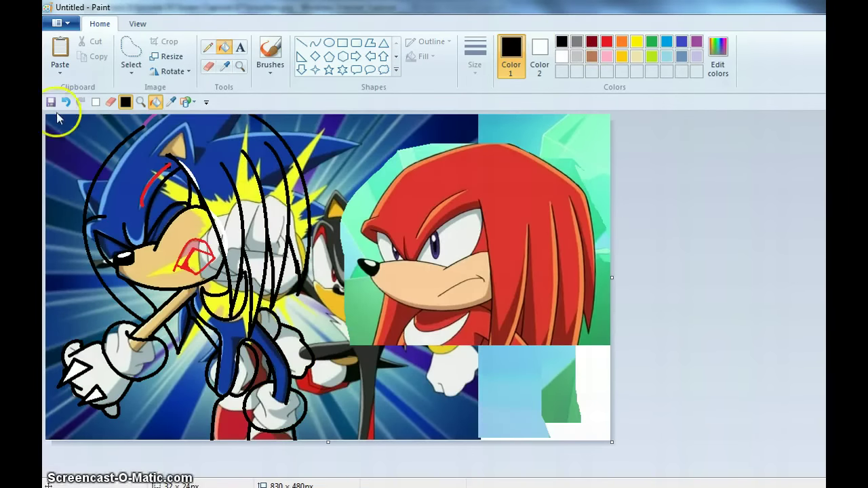
pyautogui.click(67, 102)
pyautogui.click(81, 102)
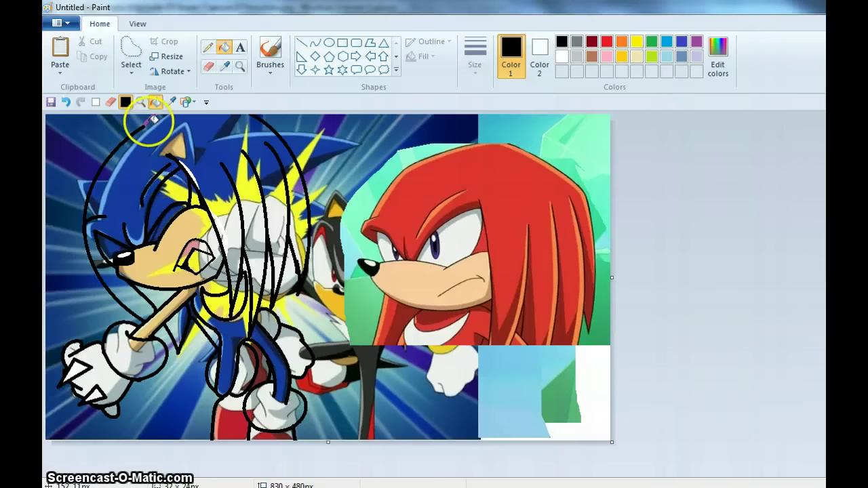
# Invert the colors of the whole picture and convert it to black and white in the image properties.
pyautogui.click(131, 66)
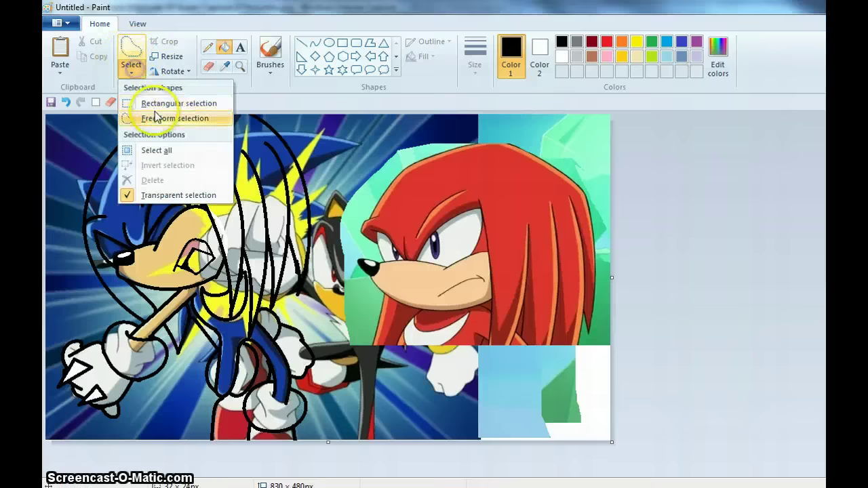
pyautogui.rightClick(272, 264)
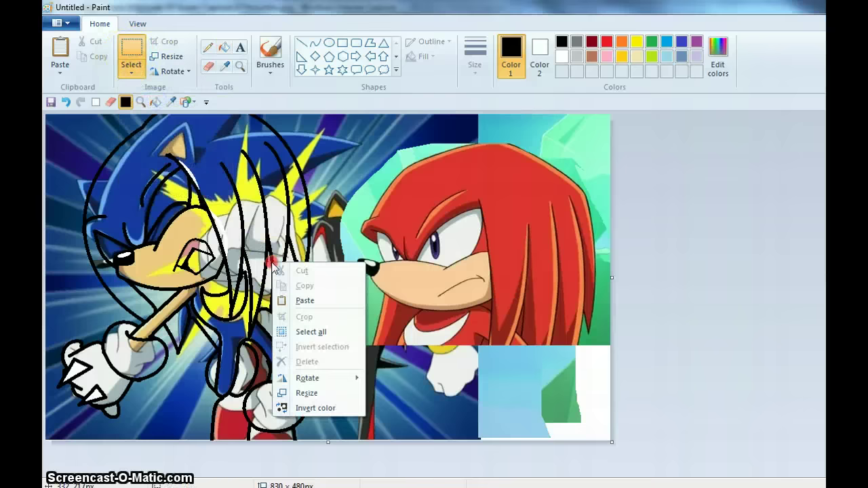
pyautogui.click(315, 409)
pyautogui.click(65, 25)
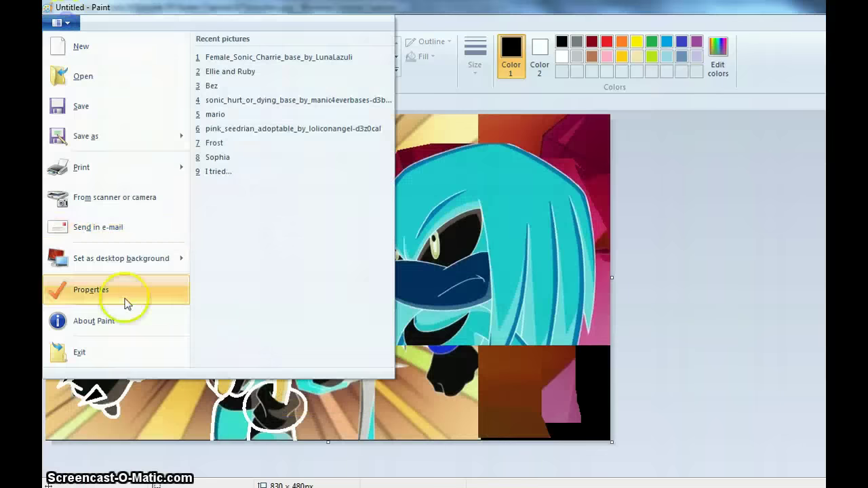
pyautogui.click(124, 303)
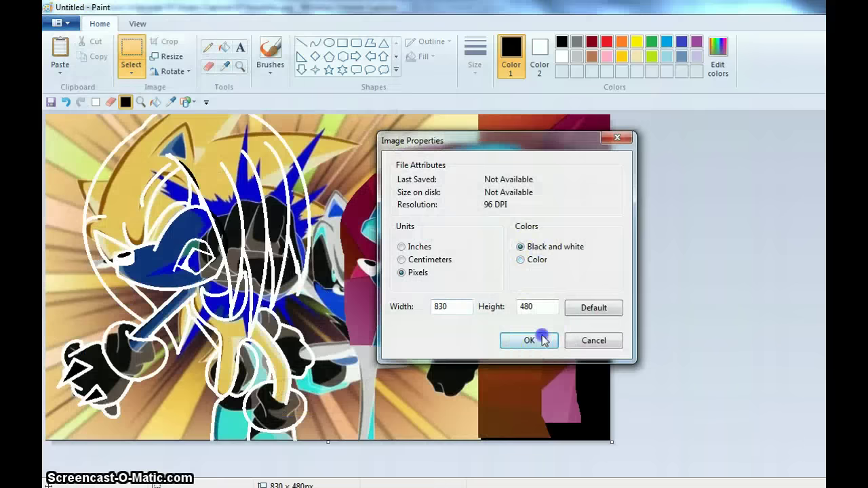
pyautogui.click(543, 339)
pyautogui.click(579, 289)
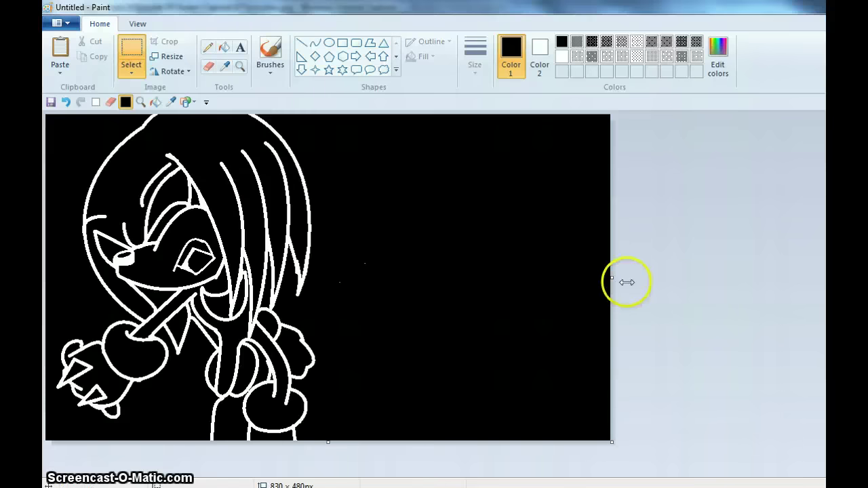
# Crop the canvas to 433 px wide around the traced figure and invert the colors back to black lines on white.
pyautogui.moveTo(627, 282); pyautogui.dragTo(340, 294)
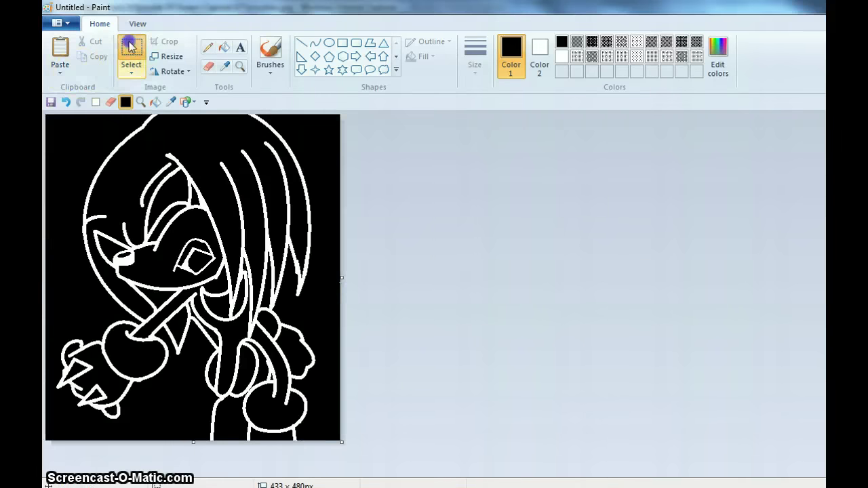
pyautogui.rightClick(224, 259)
pyautogui.click(265, 407)
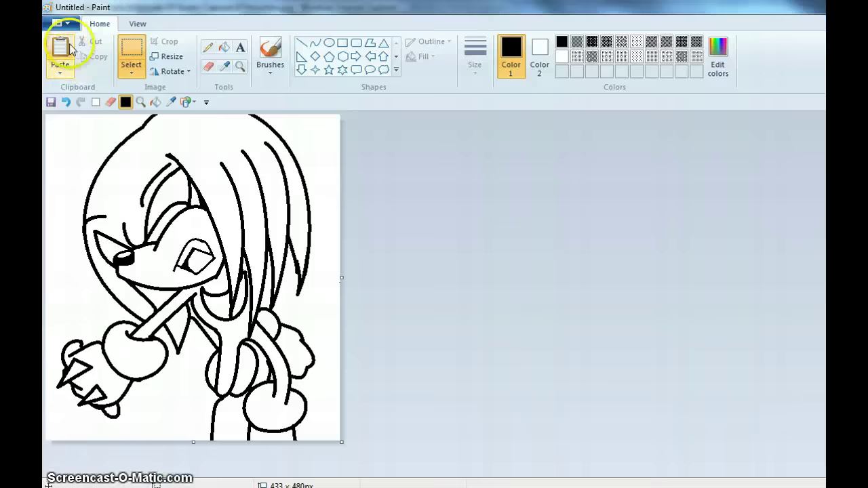
# Set the image back to color mode and widen the canvas to 994 px.
pyautogui.click(58, 22)
pyautogui.click(124, 296)
pyautogui.click(541, 258)
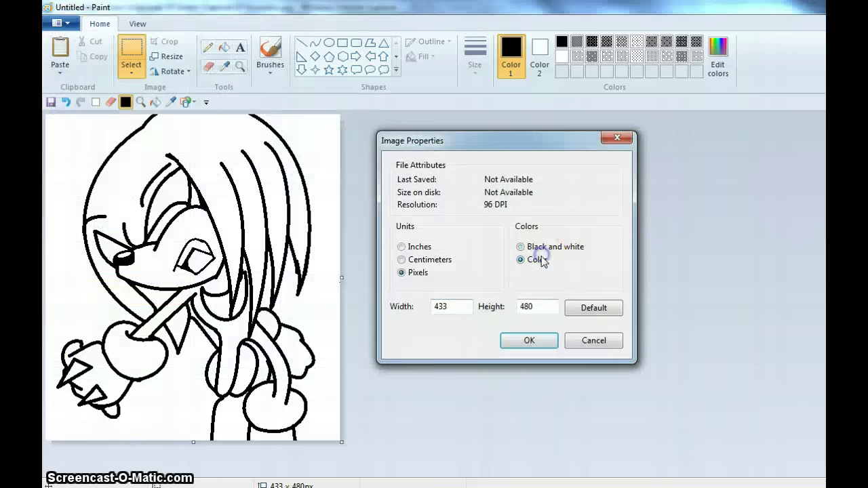
pyautogui.click(530, 342)
pyautogui.moveTo(344, 281); pyautogui.dragTo(722, 268)
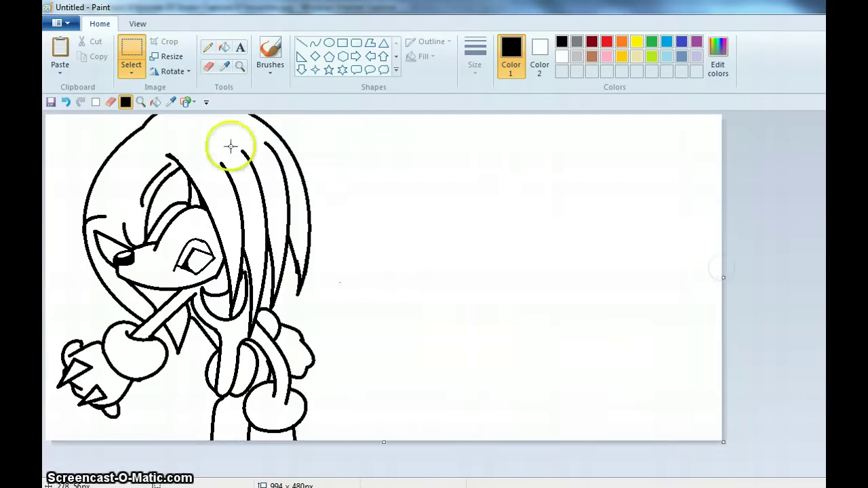
# Draw two black triangular knuckle spikes on the outer edge of the glove behind the second leg with the Polygon tool.
pyautogui.click(240, 68)
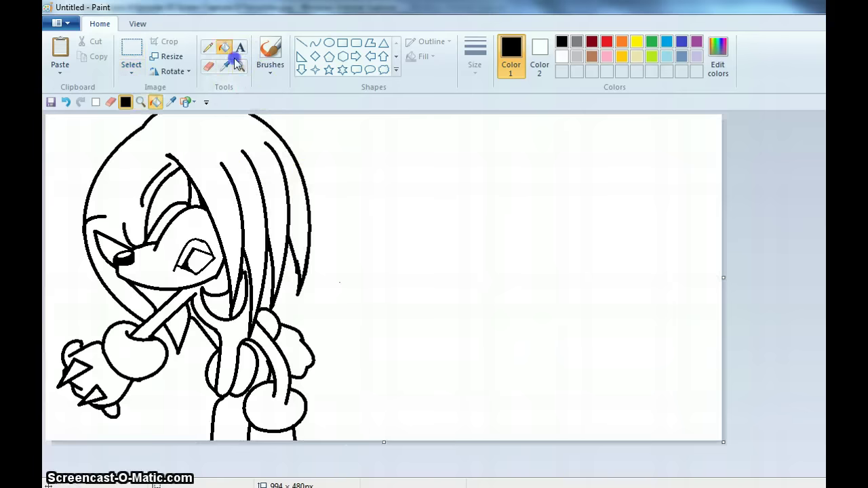
pyautogui.click(348, 326)
pyautogui.click(391, 252)
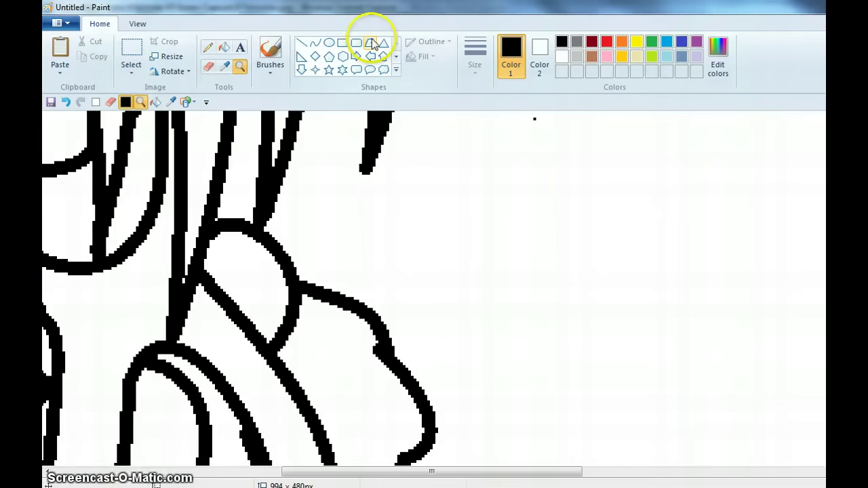
pyautogui.click(370, 43)
pyautogui.moveTo(253, 255)
pyautogui.mouseDown()
pyautogui.moveTo(366, 227)
pyautogui.moveTo(314, 308)
pyautogui.moveTo(299, 319)
pyautogui.moveTo(278, 295)
pyautogui.mouseUp()
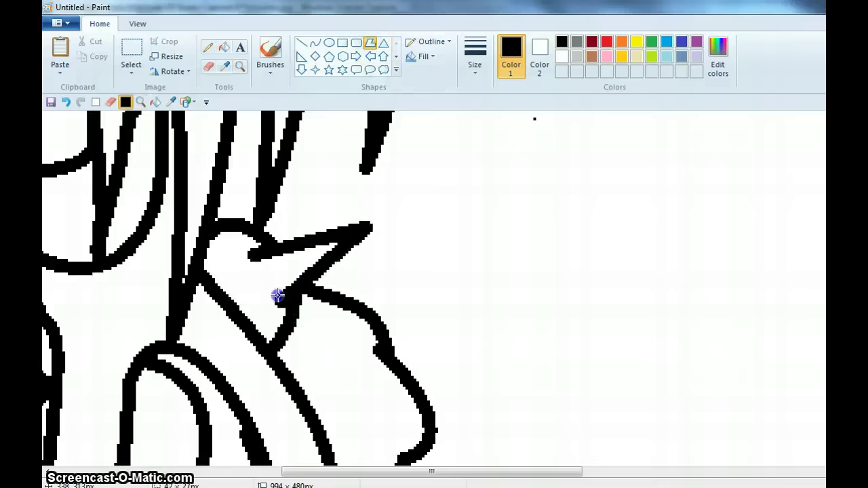
pyautogui.click(65, 102)
pyautogui.scroll(-3, 178, 194)
pyautogui.moveTo(339, 239); pyautogui.dragTo(441, 216)
pyautogui.moveTo(434, 224); pyautogui.dragTo(374, 301)
pyautogui.moveTo(370, 293); pyautogui.dragTo(345, 239)
pyautogui.moveTo(379, 362); pyautogui.dragTo(425, 436)
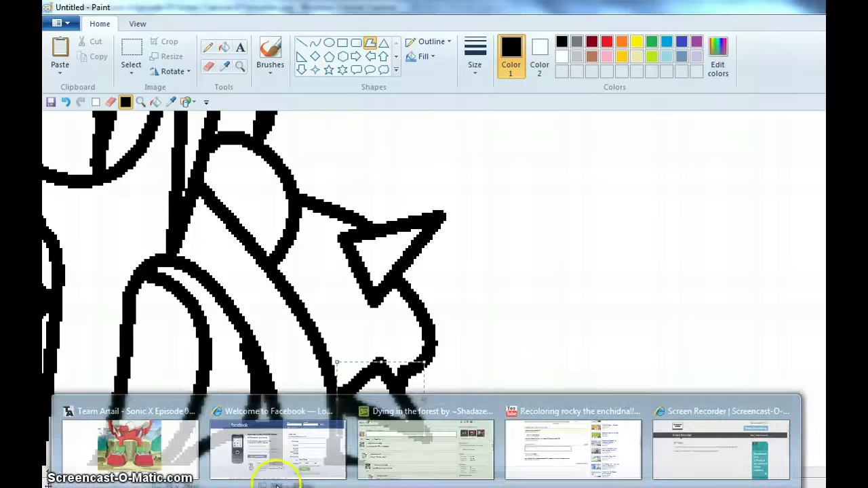
# Switch to the browser, copy the Knuckles reference picture and return to Paint.
pyautogui.click(134, 407)
pyautogui.rightClick(464, 242)
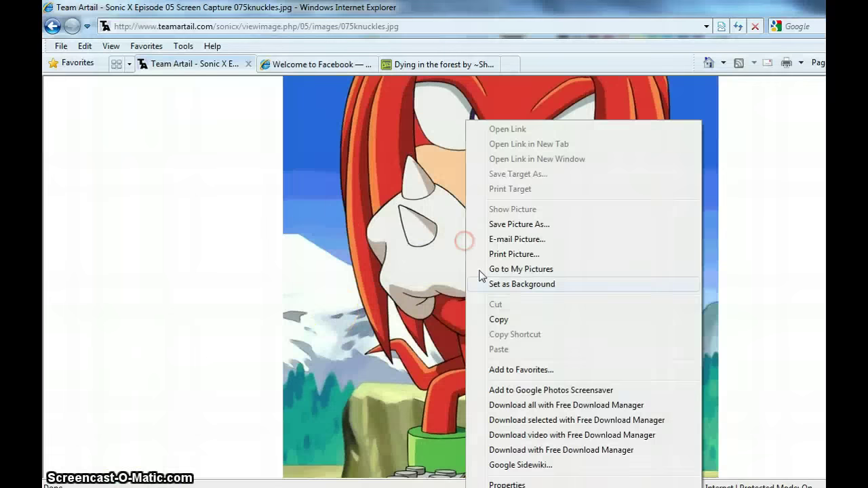
pyautogui.click(508, 323)
pyautogui.hotkey('alt', 'Tab')
# Paste the Knuckles picture, shrink it and place it beside the line art, level with the figure.
pyautogui.click(138, 23)
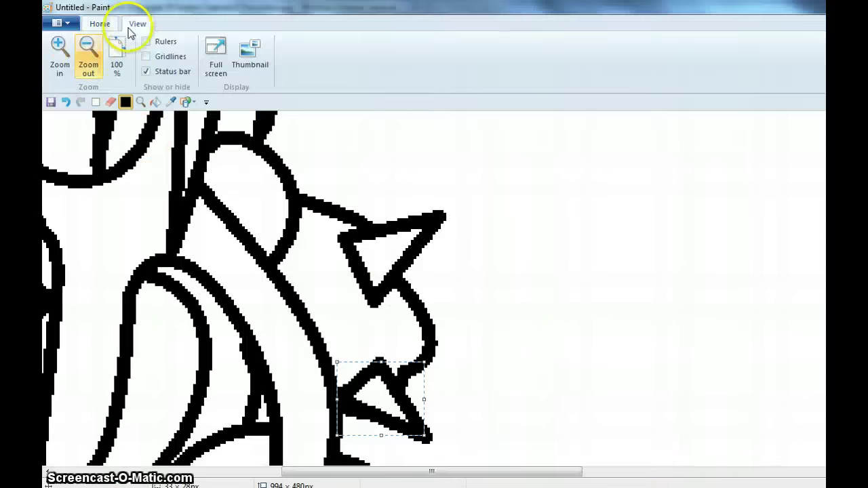
pyautogui.click(88, 54)
pyautogui.click(88, 54)
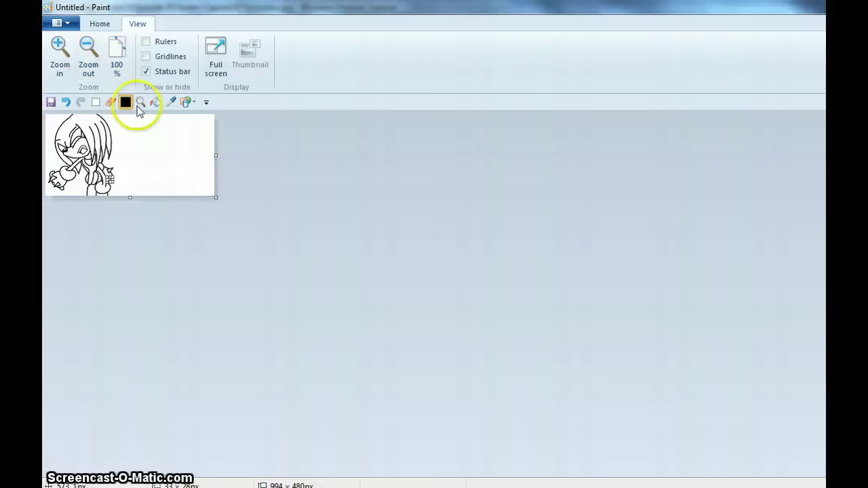
pyautogui.click(60, 51)
pyautogui.click(100, 23)
pyautogui.click(59, 49)
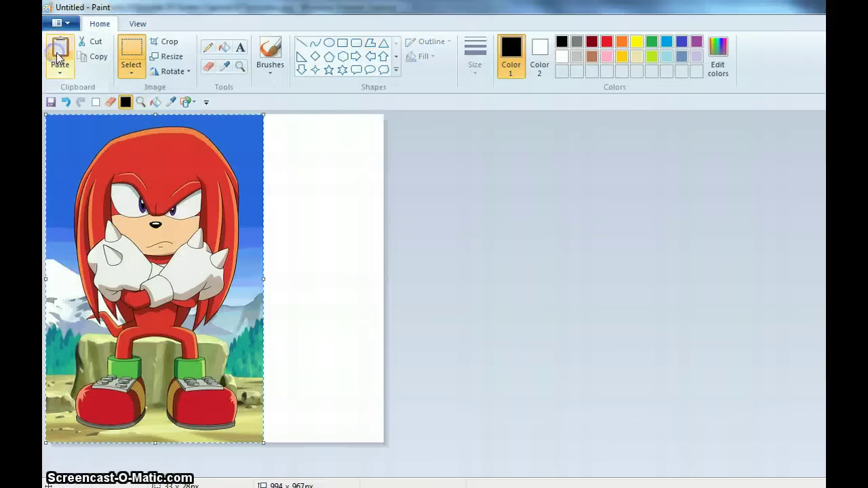
pyautogui.moveTo(187, 210)
pyautogui.mouseDown()
pyautogui.moveTo(158, 248)
pyautogui.moveTo(164, 259)
pyautogui.mouseUp()
pyautogui.moveTo(99, 318)
pyautogui.mouseDown()
pyautogui.moveTo(252, 178)
pyautogui.moveTo(257, 153)
pyautogui.mouseUp()
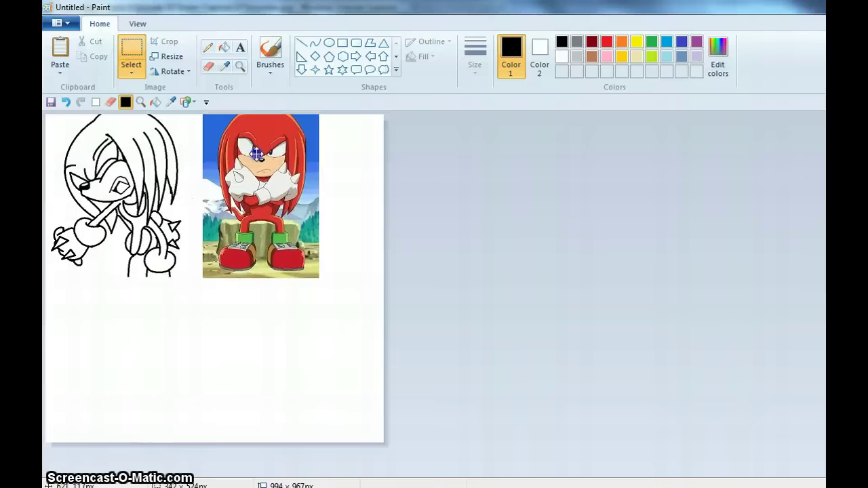
# Trim the empty area below the pictures so the canvas is 478 px high, and view it at 100%.
pyautogui.click(608, 280)
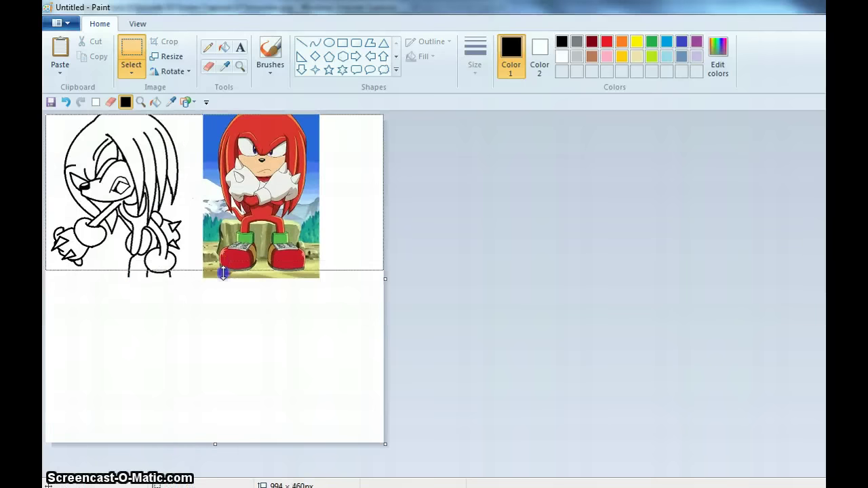
pyautogui.moveTo(223, 276); pyautogui.dragTo(223, 277)
pyautogui.click(137, 23)
pyautogui.click(117, 61)
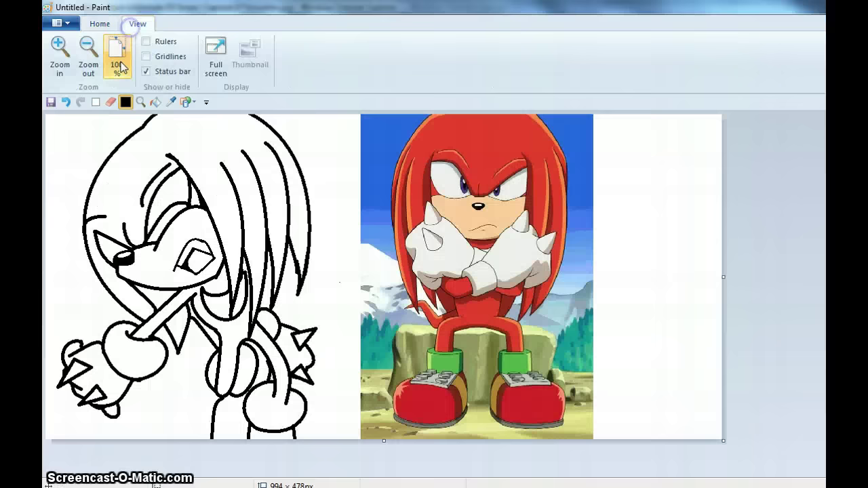
# Sample the red from the reference's forehead and fill the figure's head, quills and closed-eye areas with it.
pyautogui.click(100, 23)
pyautogui.click(224, 66)
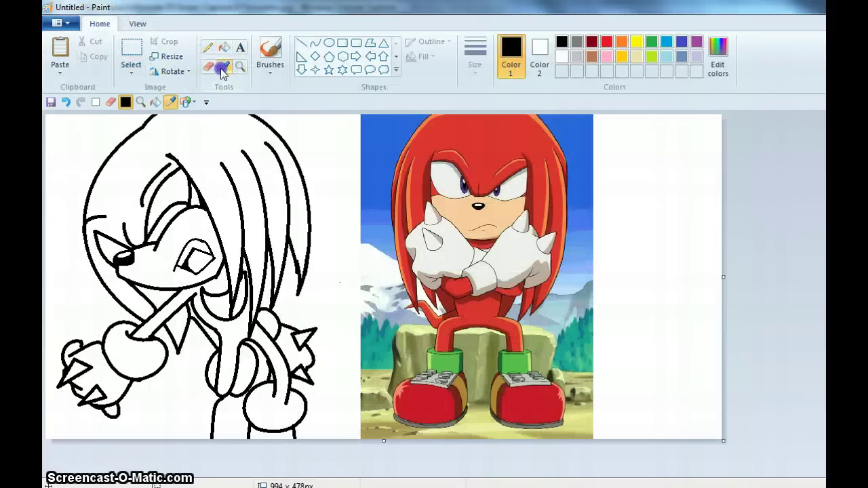
pyautogui.click(478, 142)
pyautogui.click(224, 46)
pyautogui.click(219, 142)
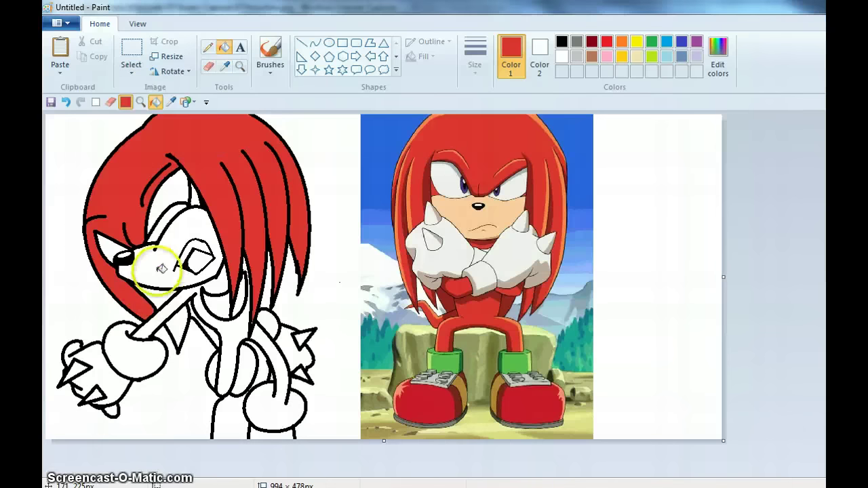
pyautogui.click(174, 325)
pyautogui.click(169, 190)
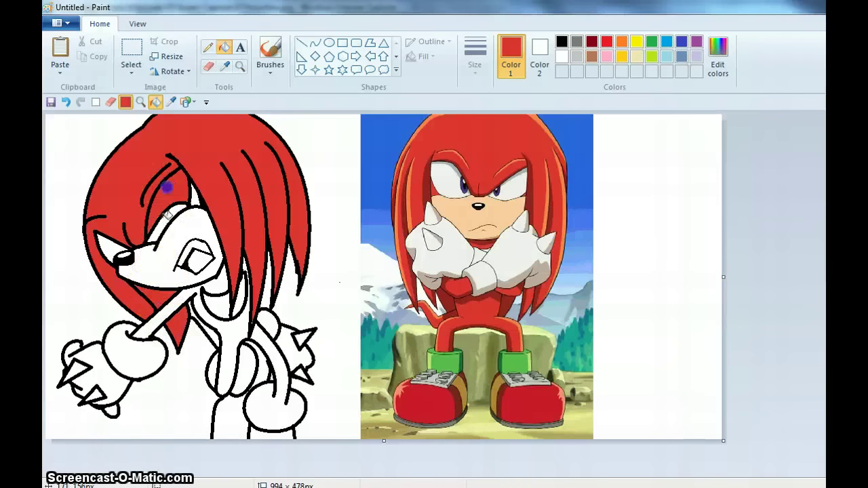
pyautogui.click(202, 195)
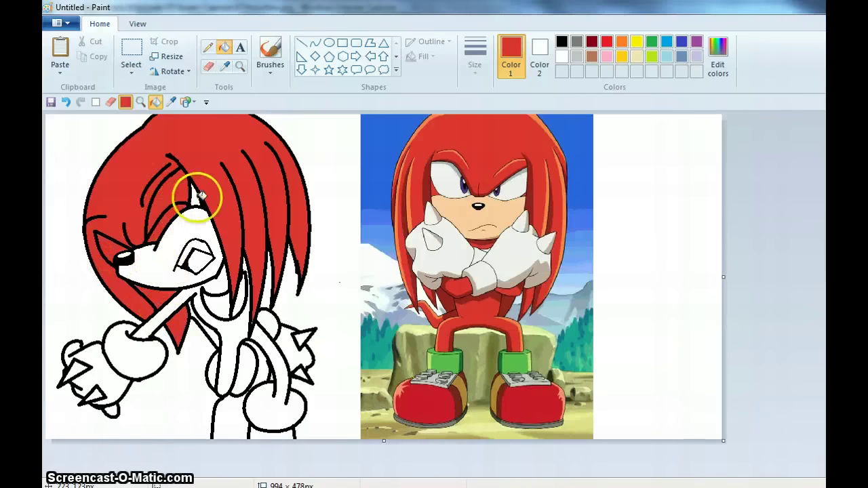
# Fill the raised arm, body and first leg with the sampled red, undoing the fill that recolors the outlines.
pyautogui.click(179, 300)
pyautogui.click(258, 331)
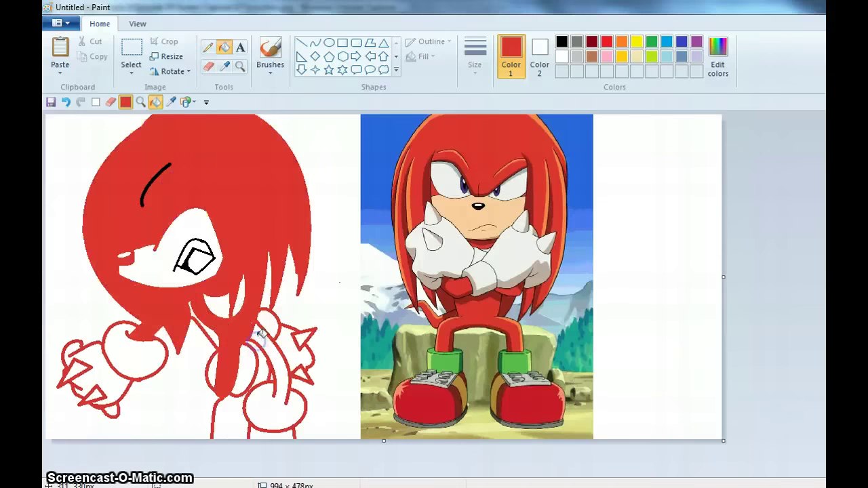
pyautogui.click(66, 102)
# Close the open end of the second leg inside its round cuff with a curved black outline.
pyautogui.click(239, 65)
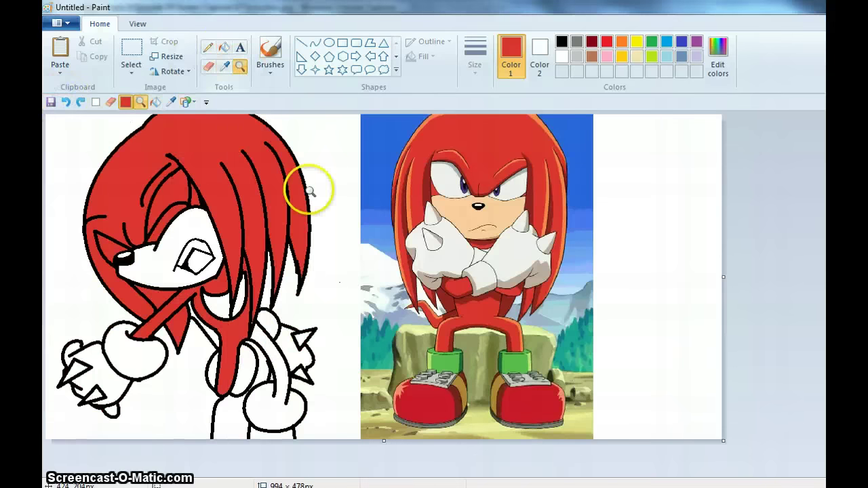
pyautogui.click(369, 351)
pyautogui.click(380, 350)
pyautogui.click(315, 42)
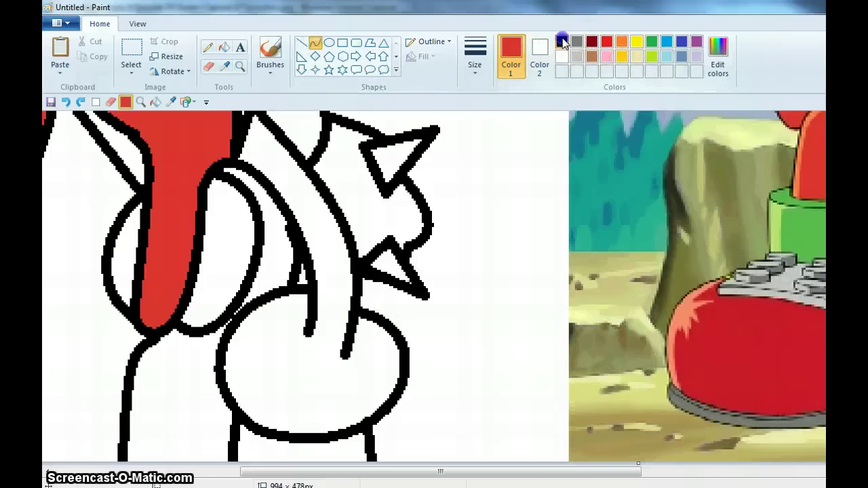
pyautogui.moveTo(293, 326); pyautogui.dragTo(371, 356)
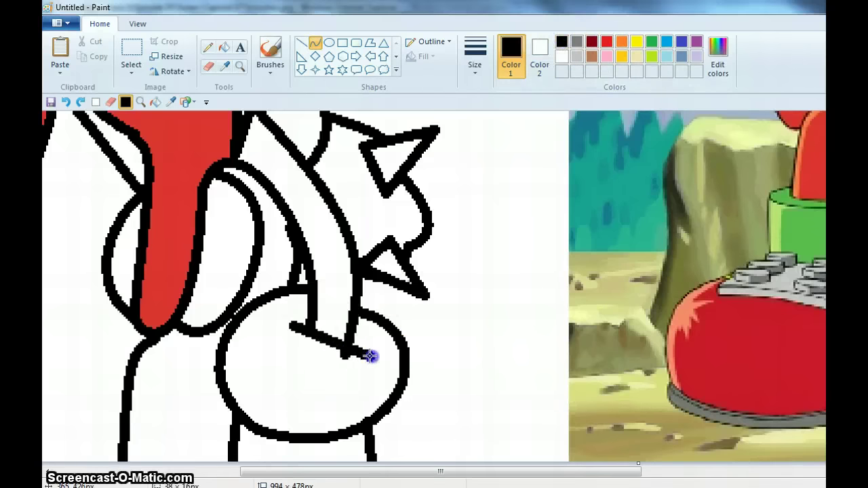
# Sample the figure's red and fill the second leg and the narrow white strip beside the body with it.
pyautogui.click(224, 66)
pyautogui.click(190, 128)
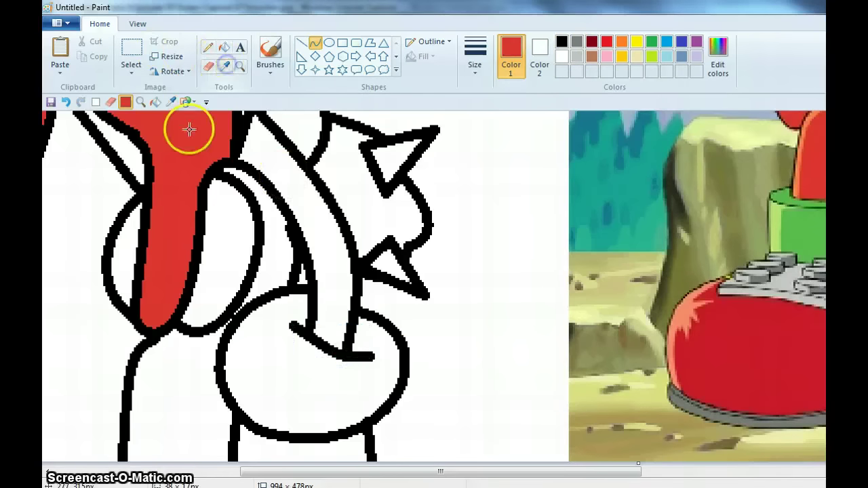
pyautogui.click(223, 47)
pyautogui.click(255, 158)
pyautogui.click(138, 24)
pyautogui.click(117, 51)
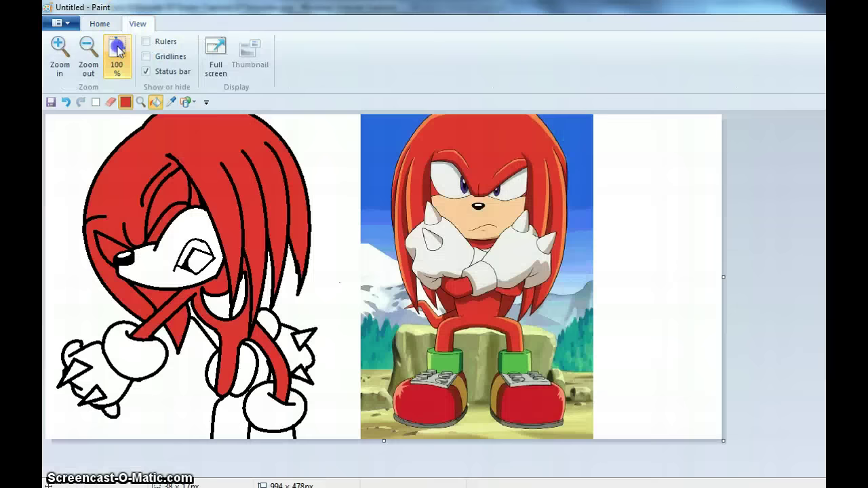
pyautogui.click(212, 331)
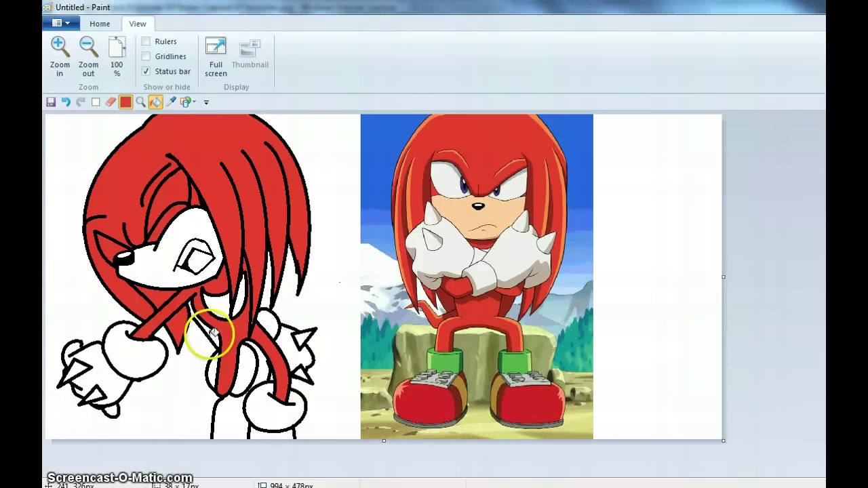
# Sample the off-white from the reference's glove and fill both of the figure's gloves, their cuffs and the chest crescent with it.
pyautogui.click(101, 23)
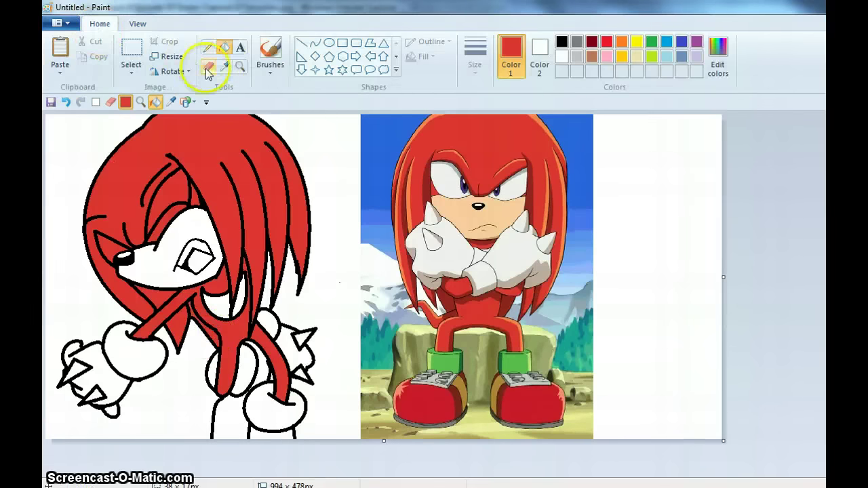
pyautogui.click(225, 66)
pyautogui.click(483, 281)
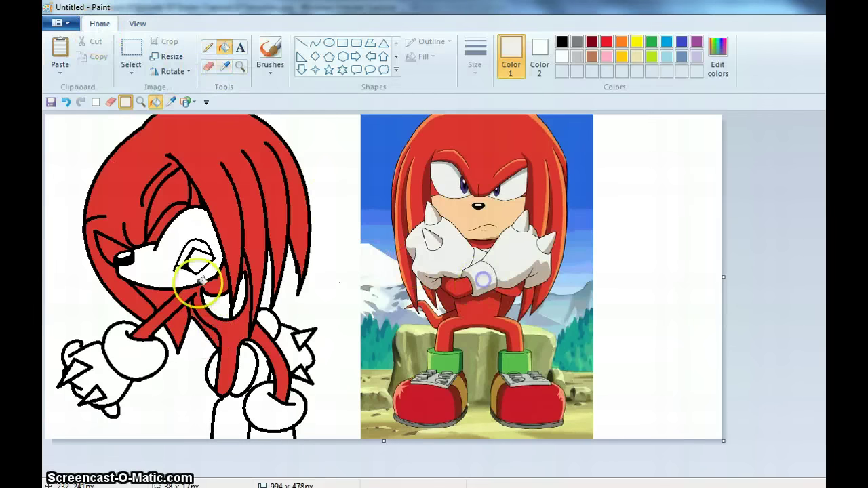
pyautogui.click(128, 356)
pyautogui.click(98, 378)
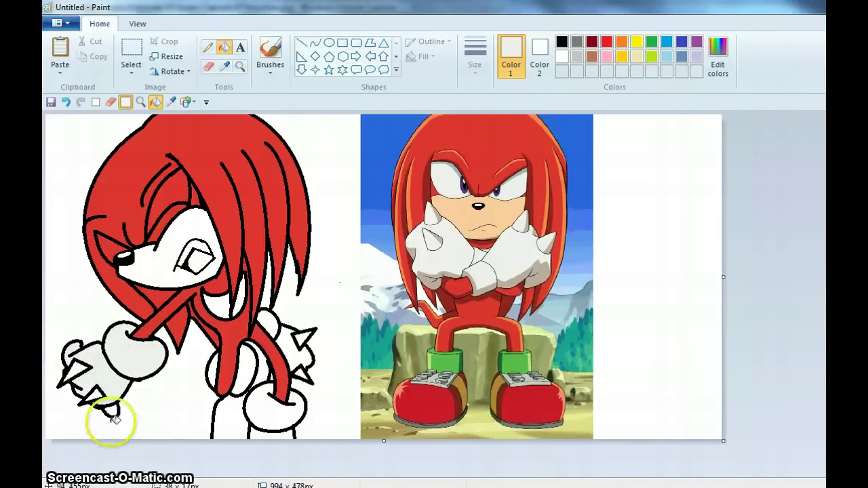
pyautogui.click(80, 368)
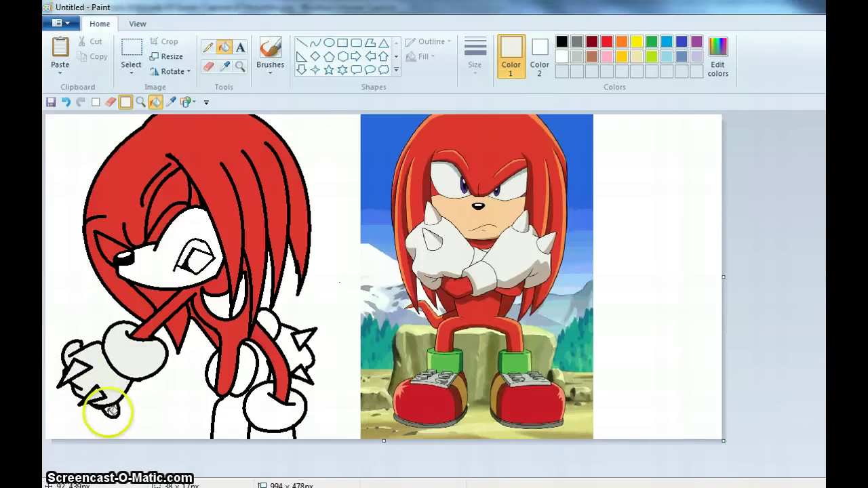
pyautogui.click(288, 350)
pyautogui.click(270, 323)
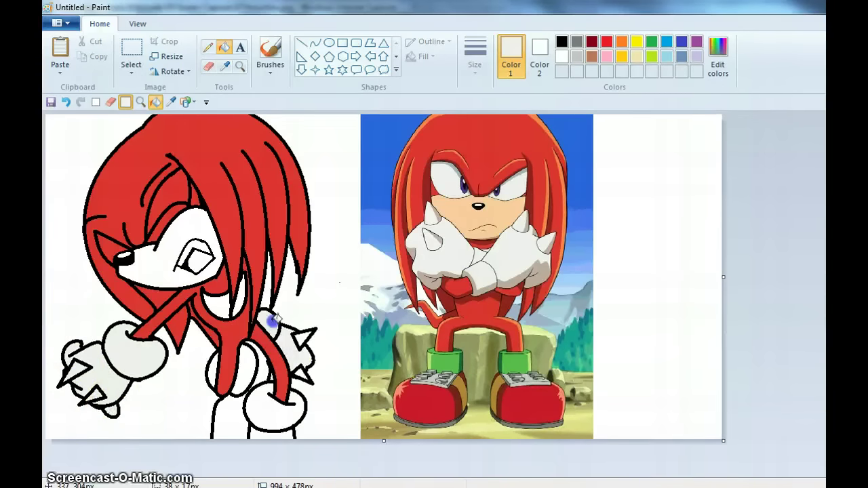
pyautogui.click(305, 367)
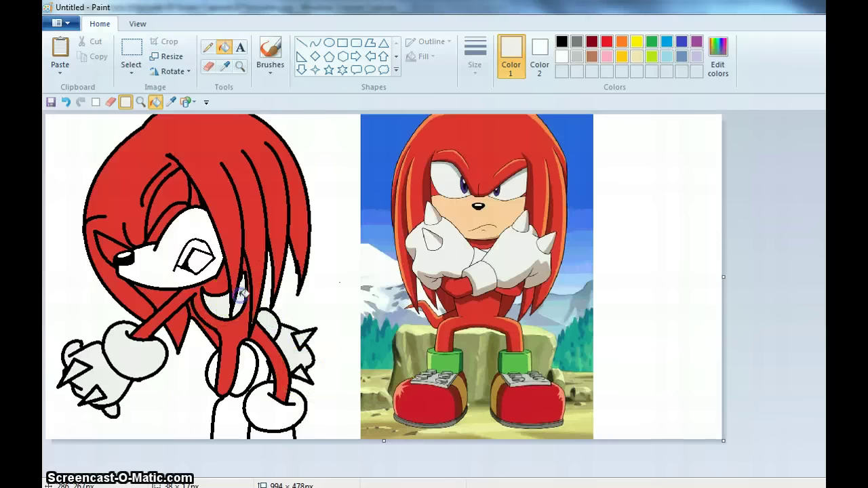
# Sample the skin tone from the reference's muzzle and fill the figure's muzzle with it, undoing the misplaced fills on the head and body.
pyautogui.click(225, 66)
pyautogui.click(469, 206)
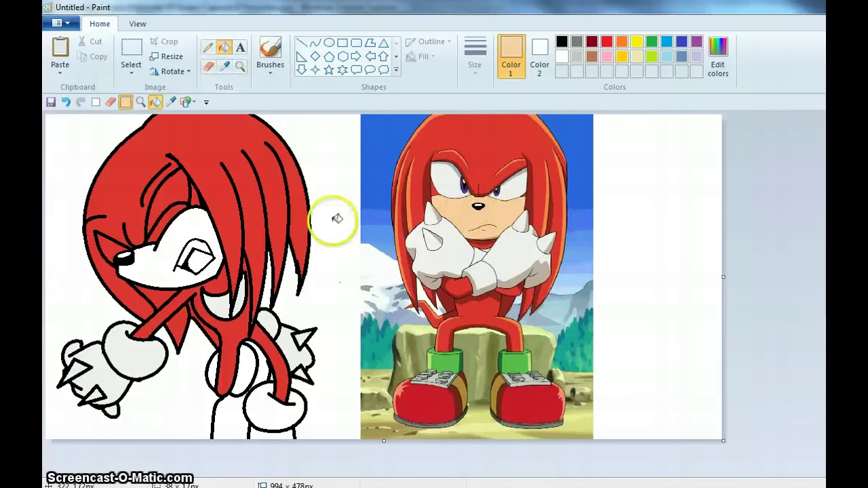
pyautogui.click(173, 217)
pyautogui.click(64, 103)
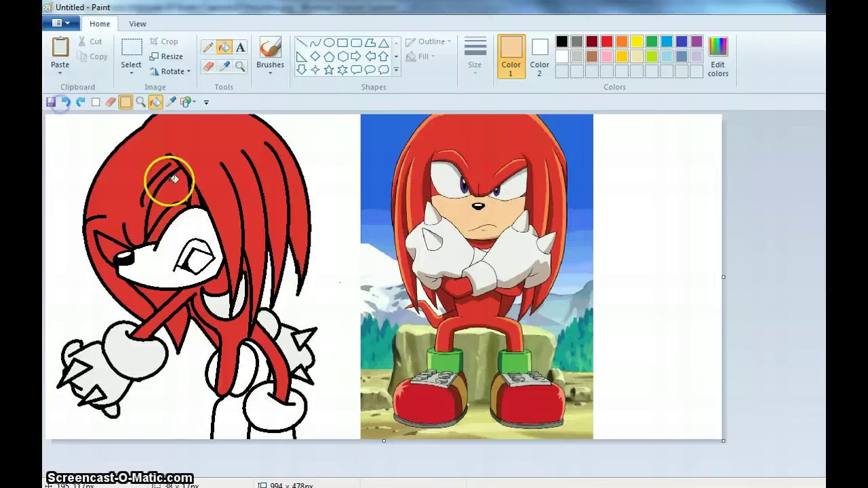
pyautogui.click(210, 217)
pyautogui.click(181, 298)
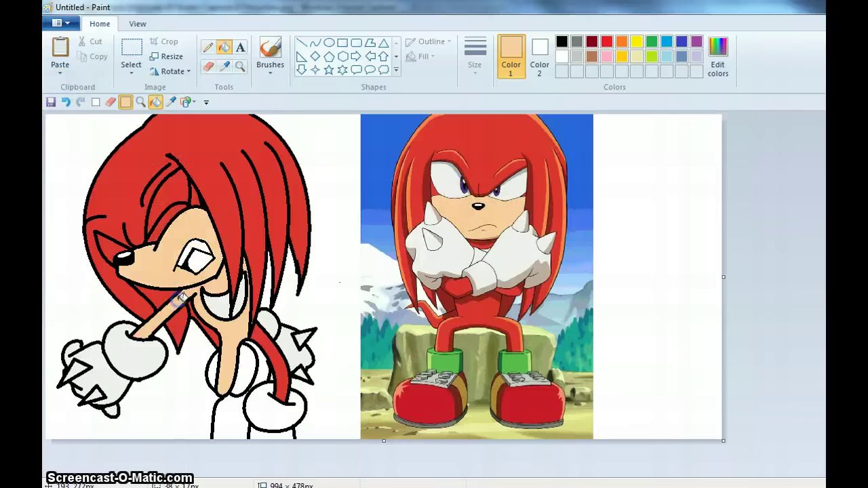
pyautogui.click(65, 102)
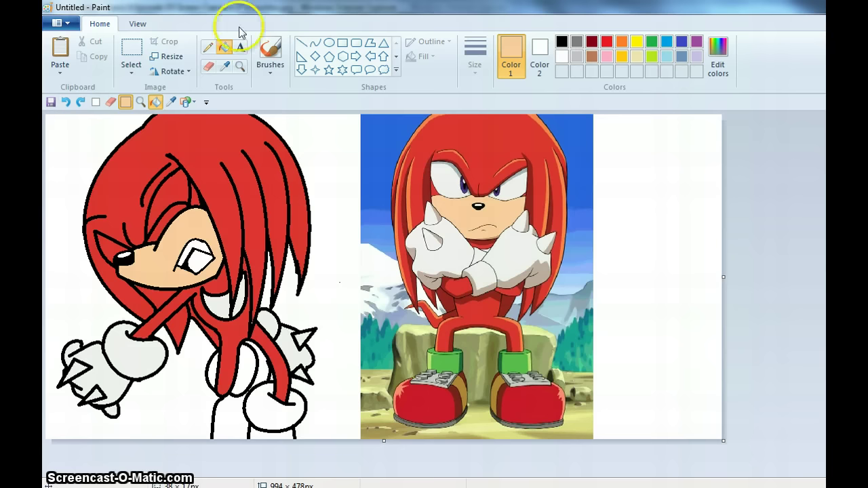
# Sample the dark red from the reference's shoe and fill the figure's shoes and the gap between the legs with it.
pyautogui.click(225, 66)
pyautogui.click(424, 403)
pyautogui.click(239, 418)
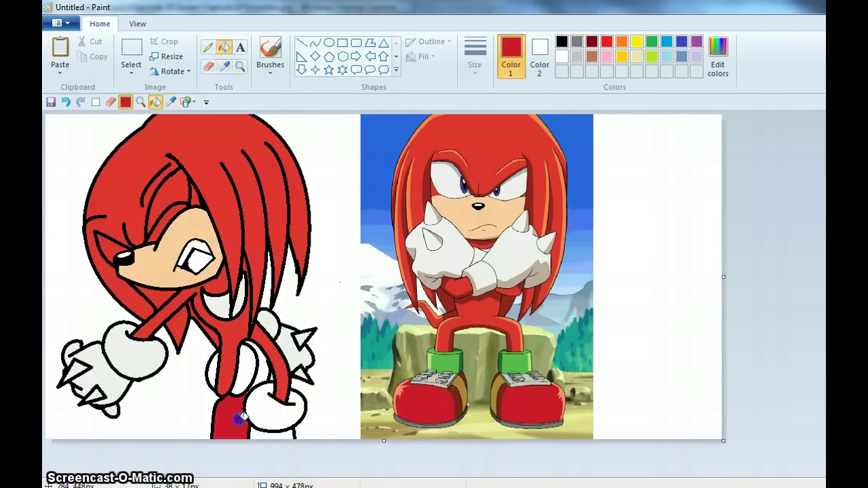
pyautogui.click(257, 368)
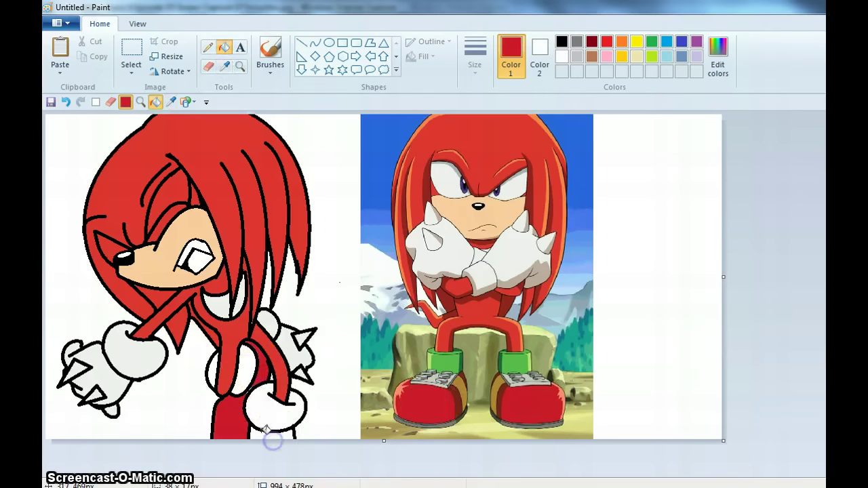
# Mix a custom light pink and fill the inner diamond shape of the figure's mouth with it.
pyautogui.click(225, 66)
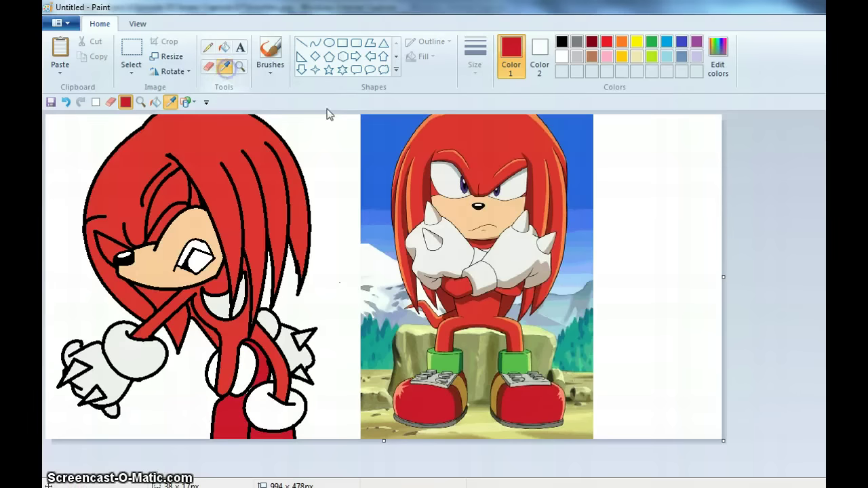
pyautogui.click(718, 64)
pyautogui.moveTo(598, 215); pyautogui.dragTo(616, 176)
pyautogui.moveTo(650, 228); pyautogui.dragTo(651, 175)
pyautogui.click(382, 347)
pyautogui.click(224, 47)
pyautogui.click(197, 259)
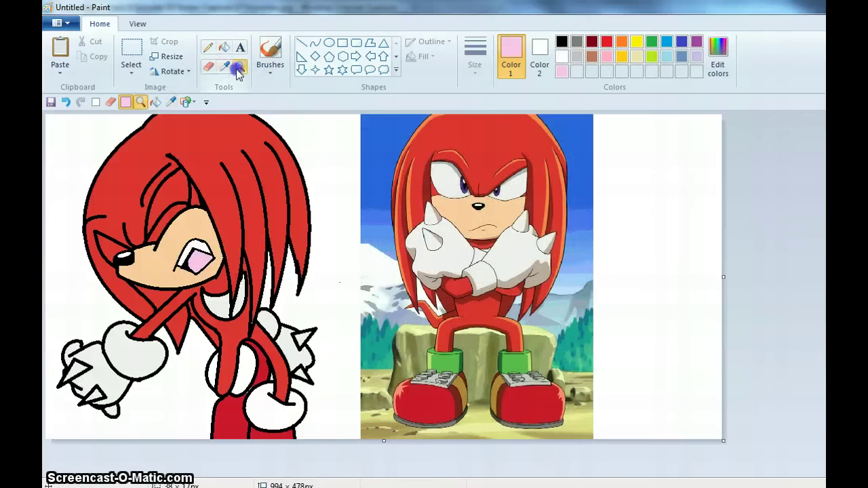
# Sample the green from the reference's ankle cuff and fill both of the figure's ankle cuffs with it.
pyautogui.click(448, 359)
pyautogui.click(216, 365)
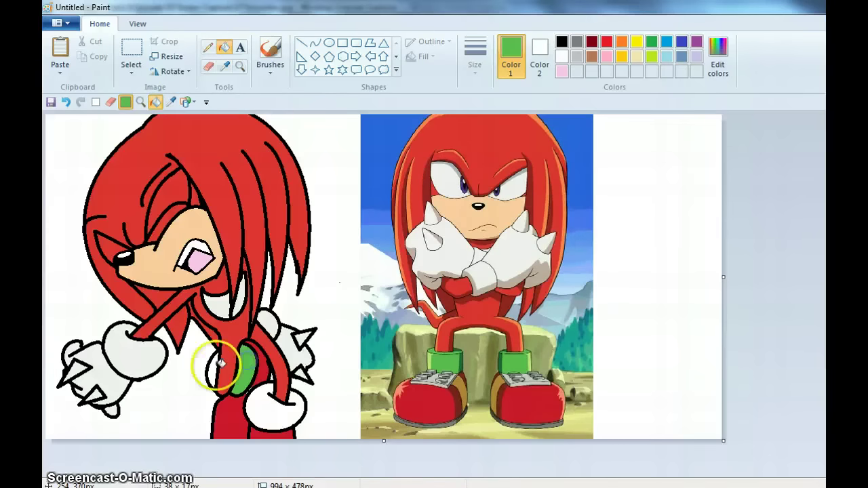
pyautogui.click(270, 416)
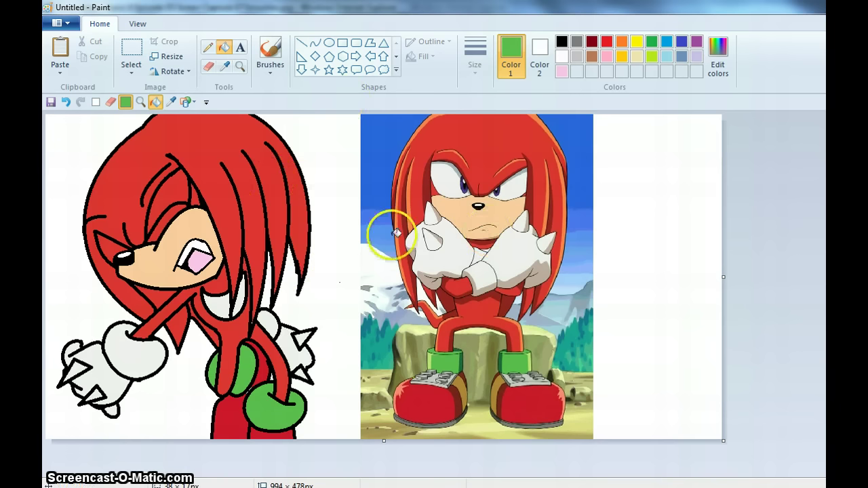
# Set Color 1 to white and sample the figure's body red and shoe red in turn as the eraser's Color 2.
pyautogui.click(561, 56)
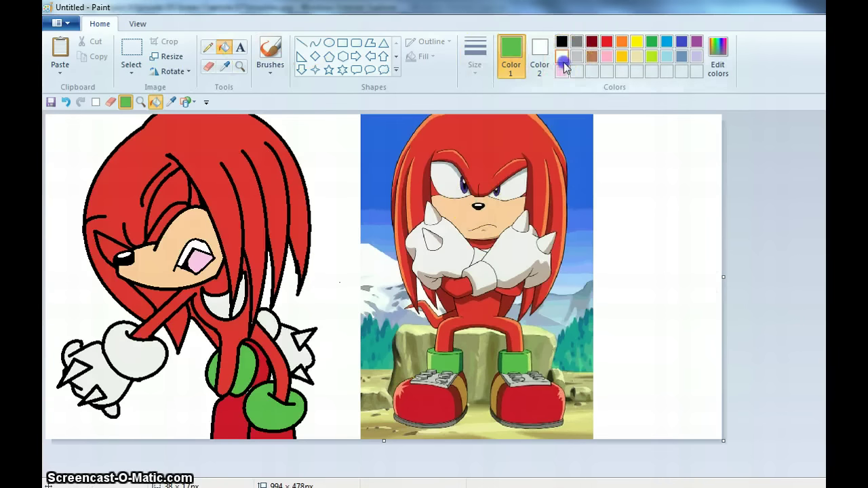
pyautogui.rightClick(240, 170)
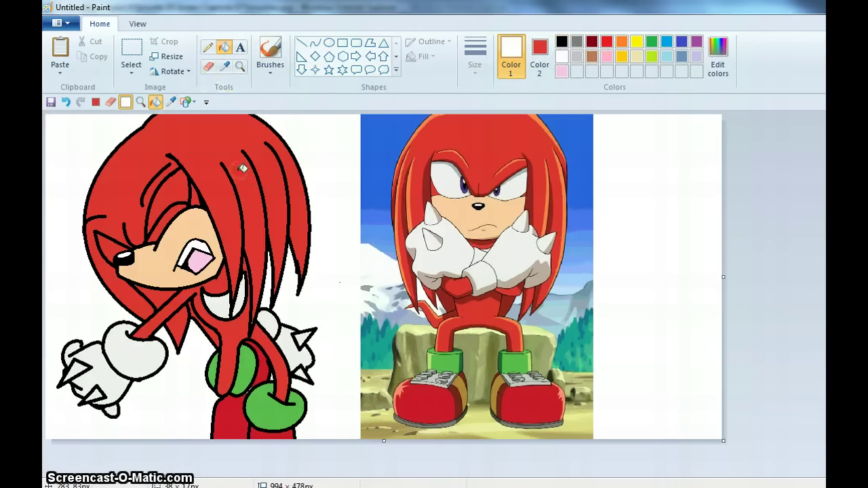
pyautogui.click(208, 68)
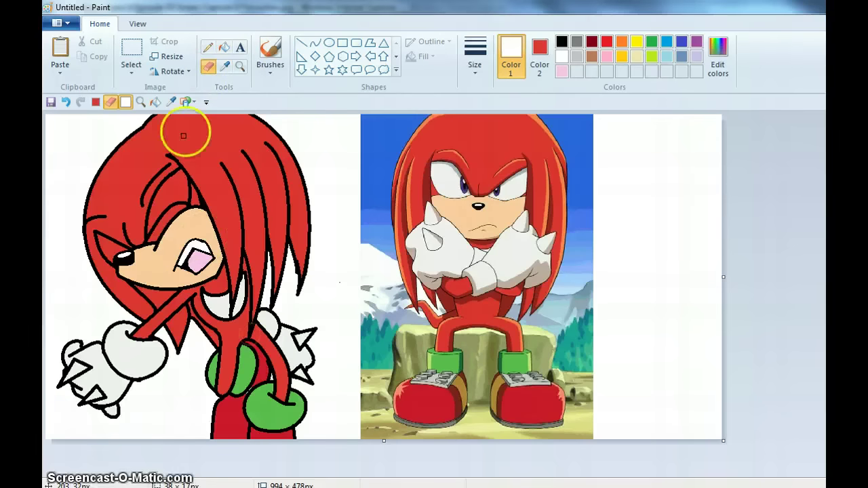
pyautogui.click(226, 68)
pyautogui.rightClick(239, 428)
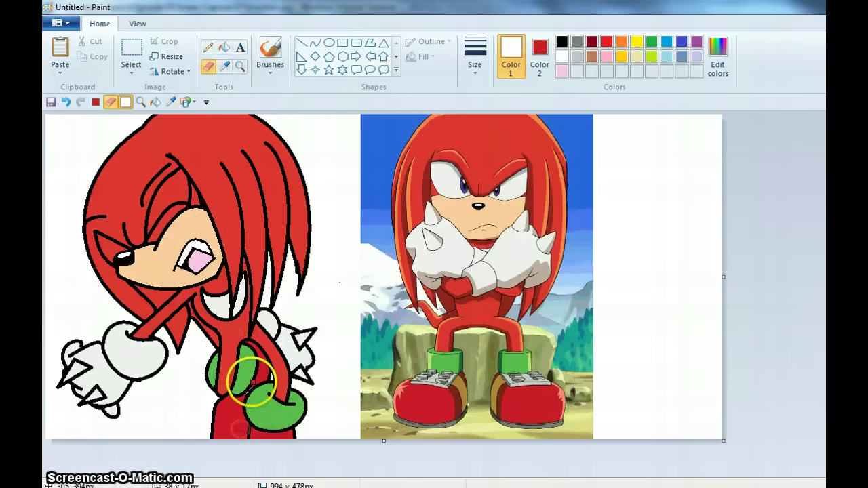
pyautogui.click(224, 65)
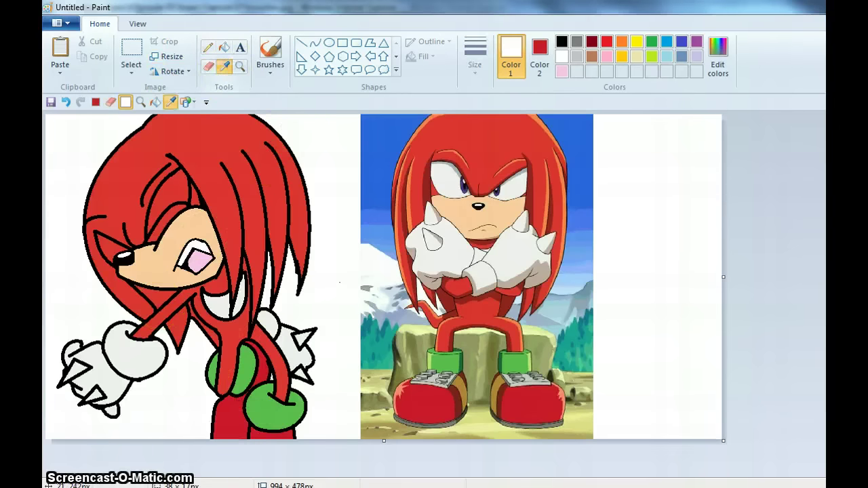
pyautogui.rightClick(146, 292)
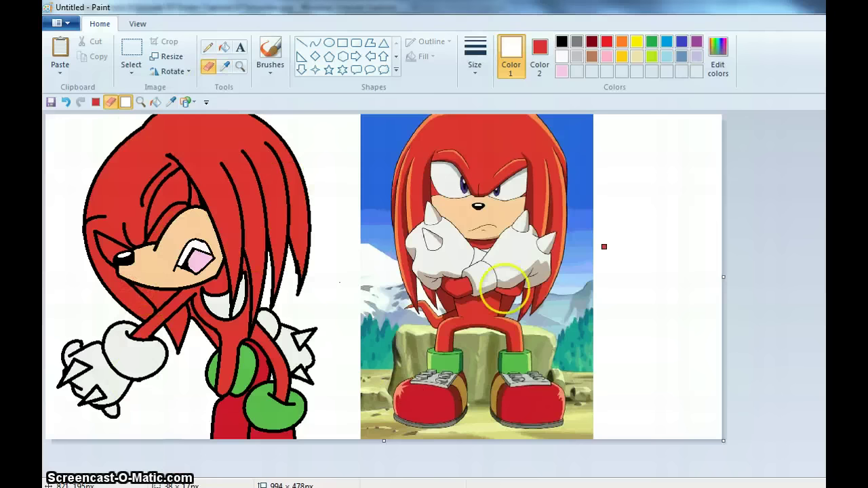
# Narrow the canvas to 435 px to cut off the reference, and save the picture as the PNG "Knuckles again 2" in the Pictures library.
pyautogui.moveTo(723, 277); pyautogui.dragTo(567, 276)
pyautogui.moveTo(481, 309); pyautogui.dragTo(341, 318)
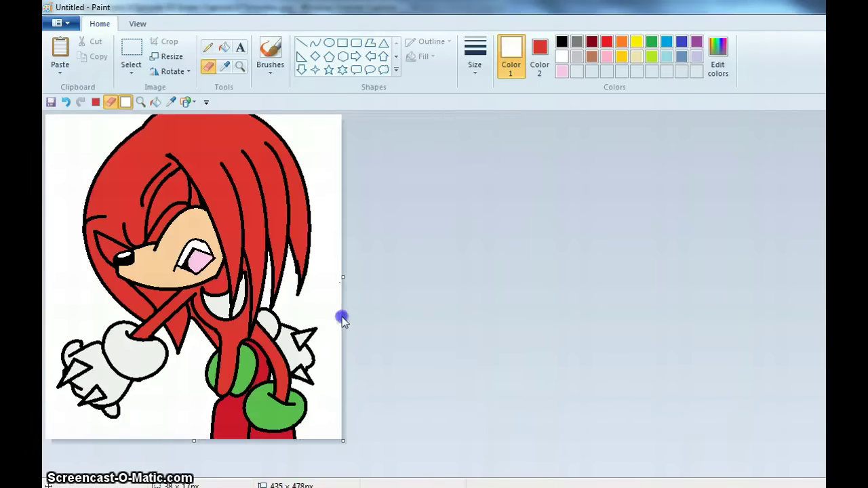
pyautogui.click(50, 101)
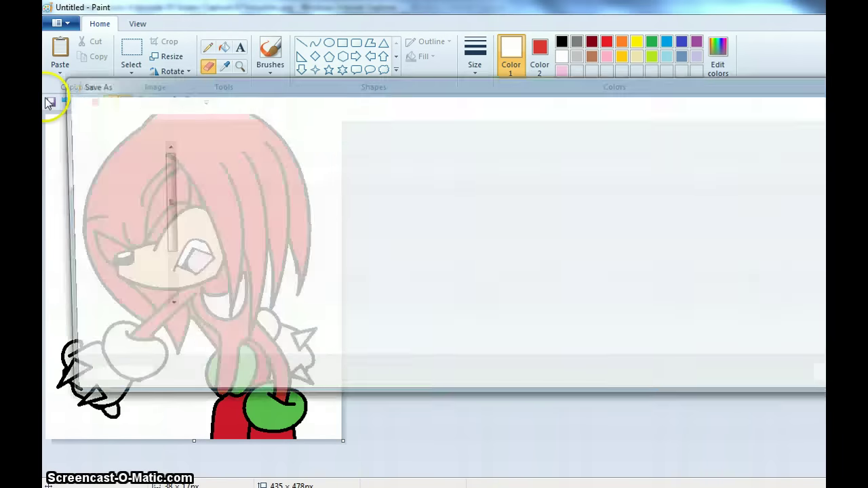
pyautogui.write('Knuc')
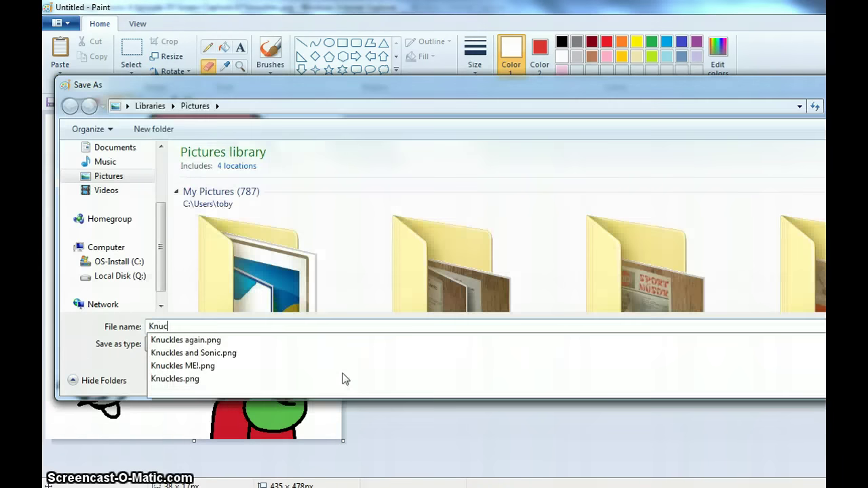
pyautogui.write('kles a')
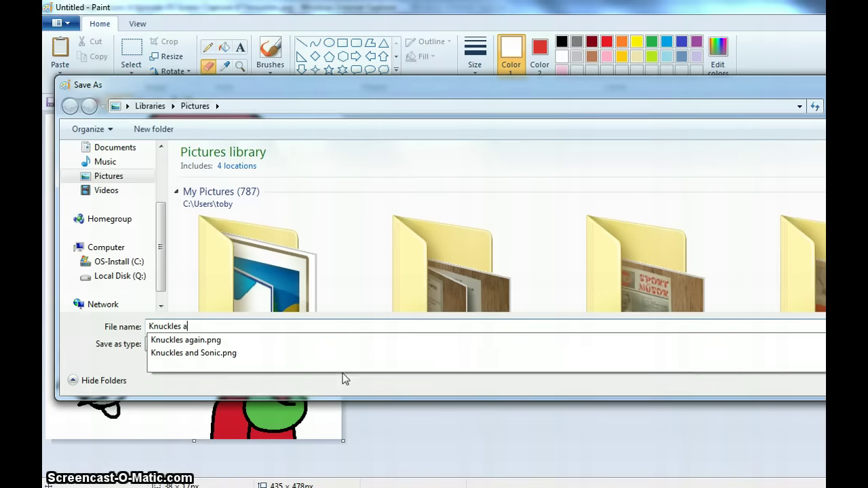
pyautogui.write('gain 2')
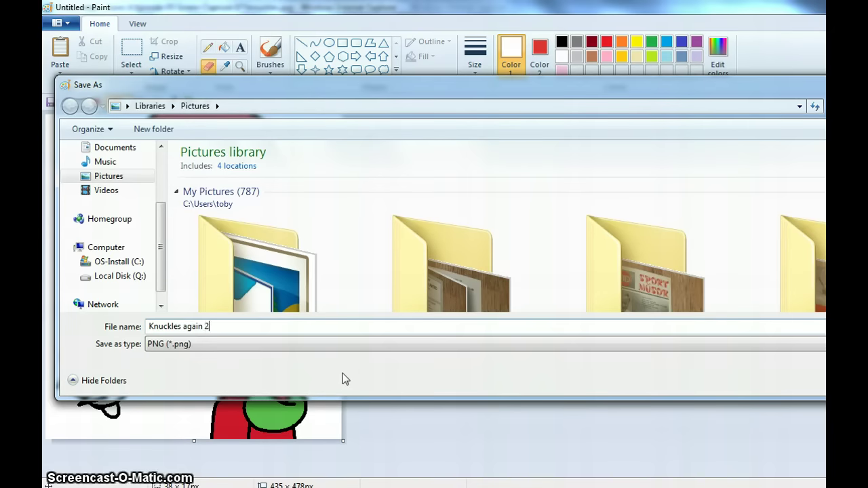
pyautogui.press('Return')
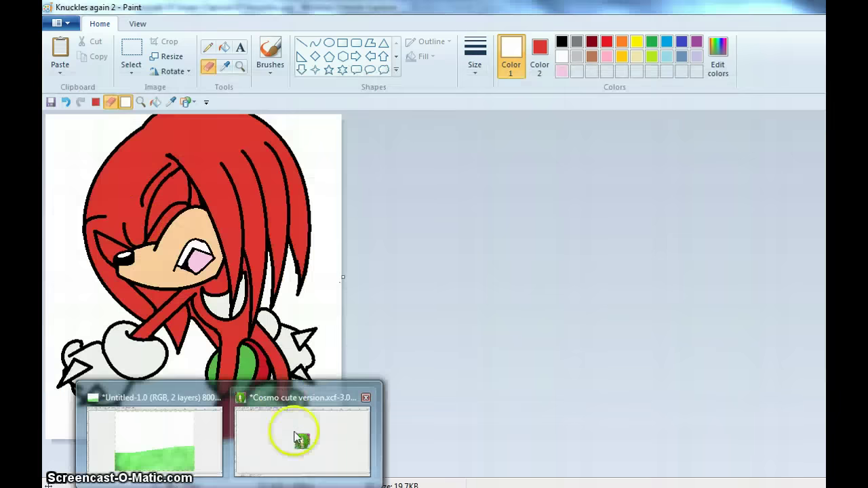
# Switch to GIMP, open "Knuckles again 2.png" from the Pictures folder, and bring its image window forward.
pyautogui.click(287, 430)
pyautogui.click(52, 21)
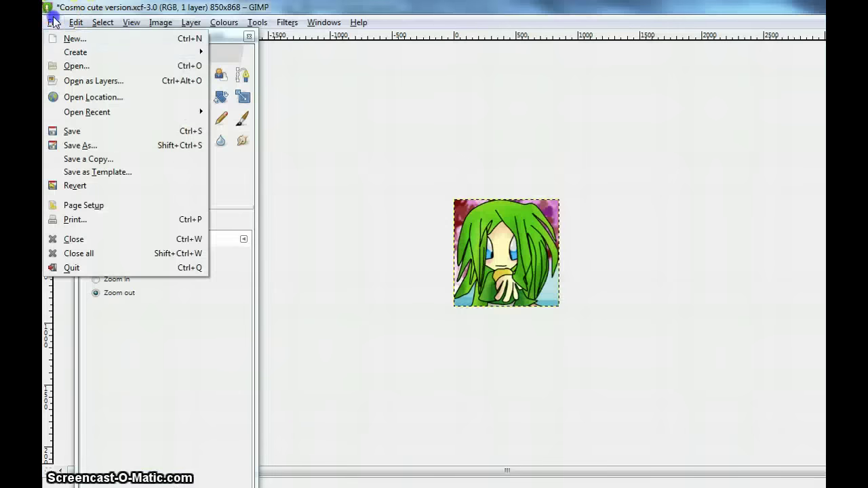
pyautogui.click(73, 66)
pyautogui.moveTo(457, 105); pyautogui.dragTo(454, 299)
pyautogui.click(458, 92)
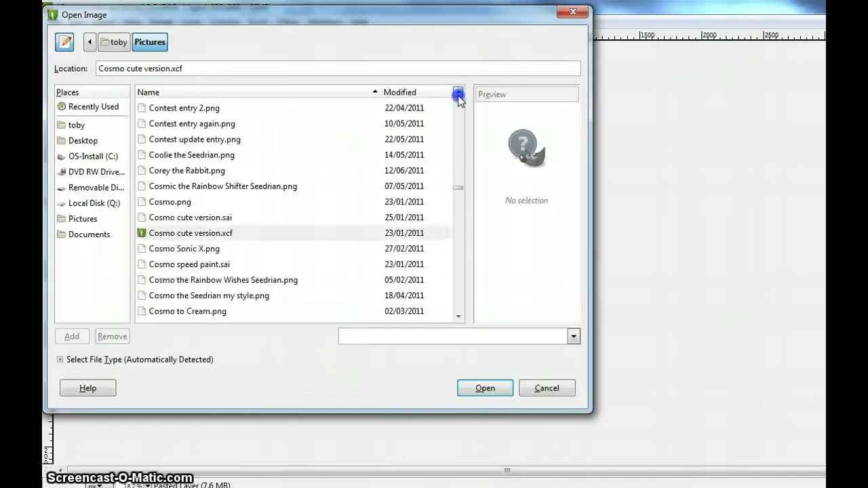
pyautogui.click(459, 92)
pyautogui.click(459, 92)
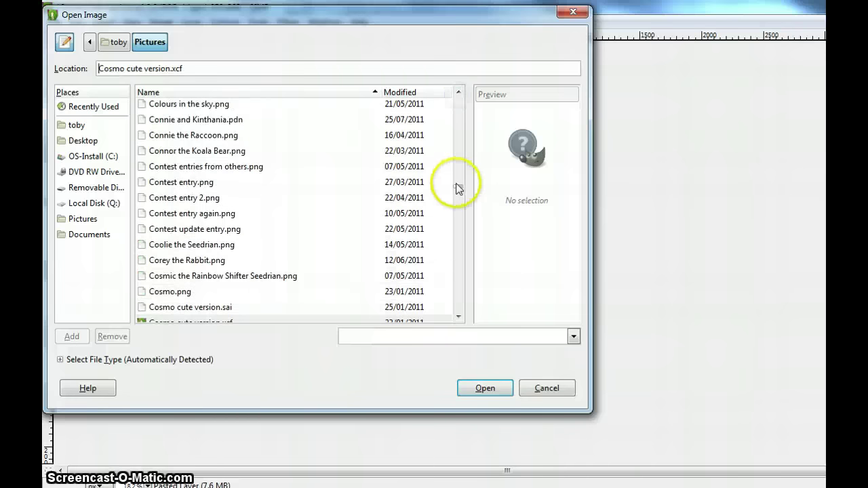
pyautogui.moveTo(457, 188); pyautogui.dragTo(473, 244)
pyautogui.click(197, 141)
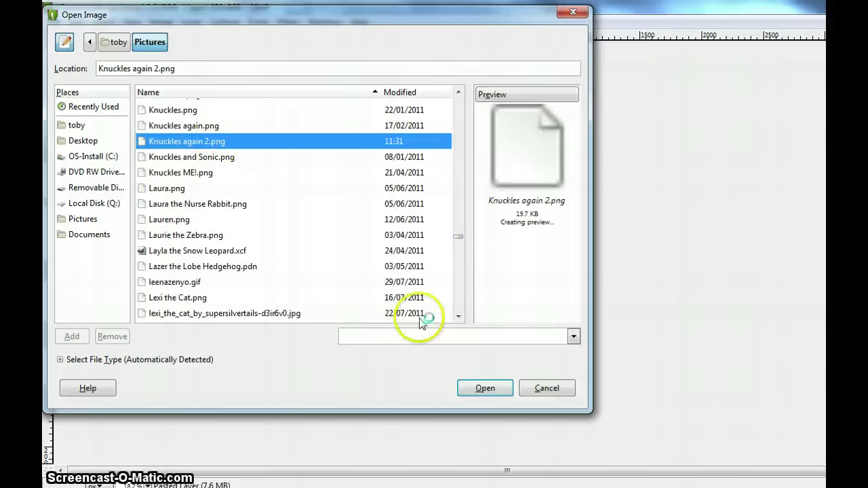
pyautogui.click(484, 387)
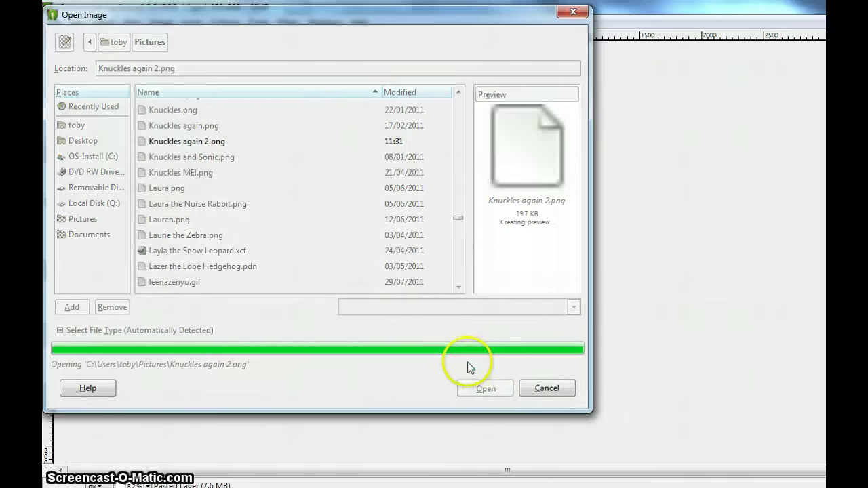
pyautogui.moveTo(279, 486)
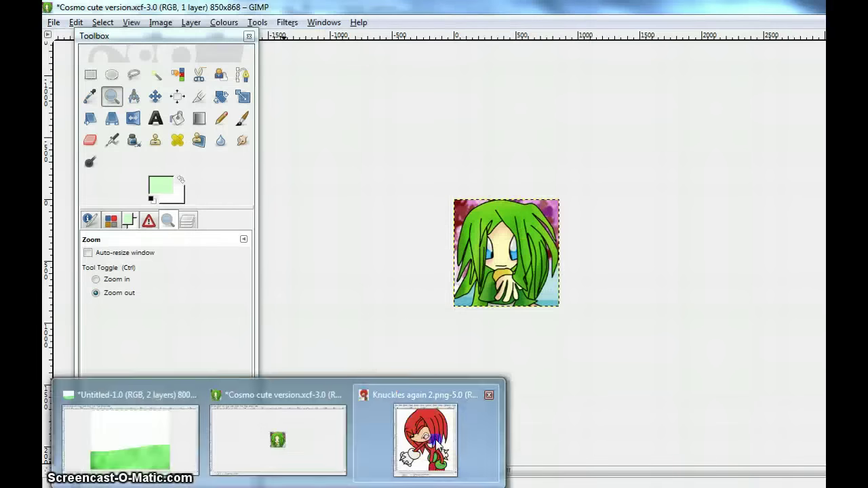
pyautogui.click(426, 442)
# Fuzzy-select all the body-red areas of the figure's head, spines and arms together, adding each area to the selection.
pyautogui.click(451, 121)
pyautogui.click(155, 74)
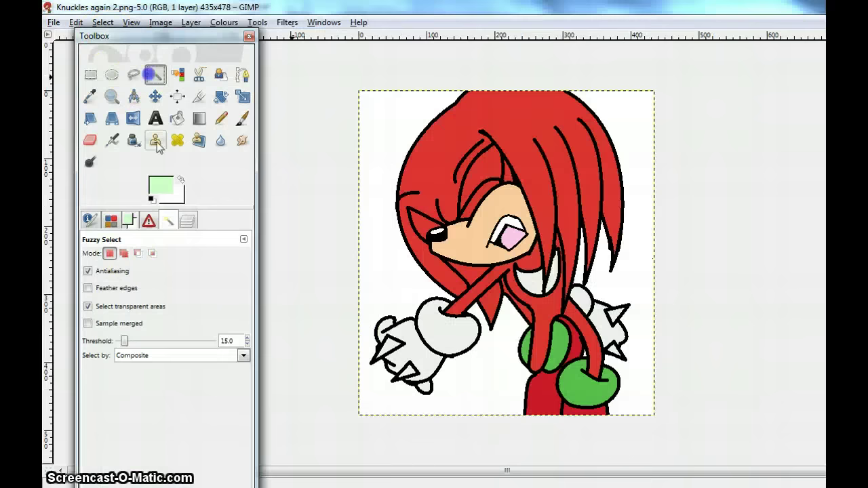
pyautogui.click(123, 253)
pyautogui.click(504, 110)
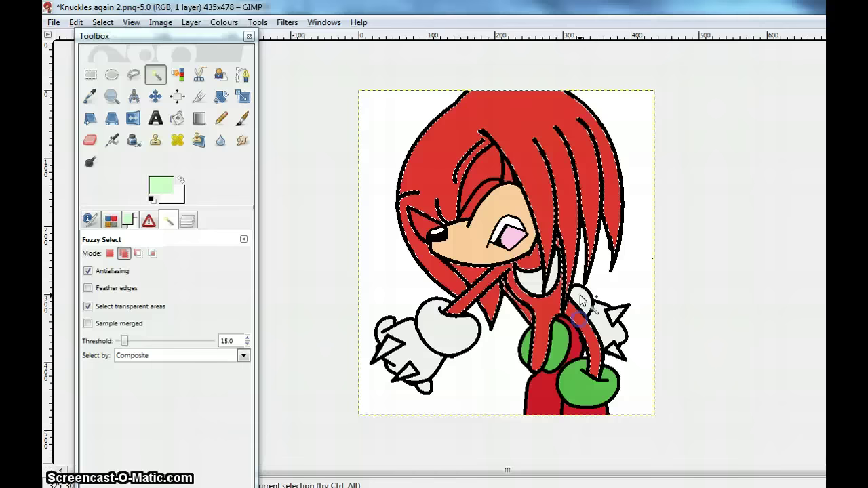
pyautogui.click(509, 225)
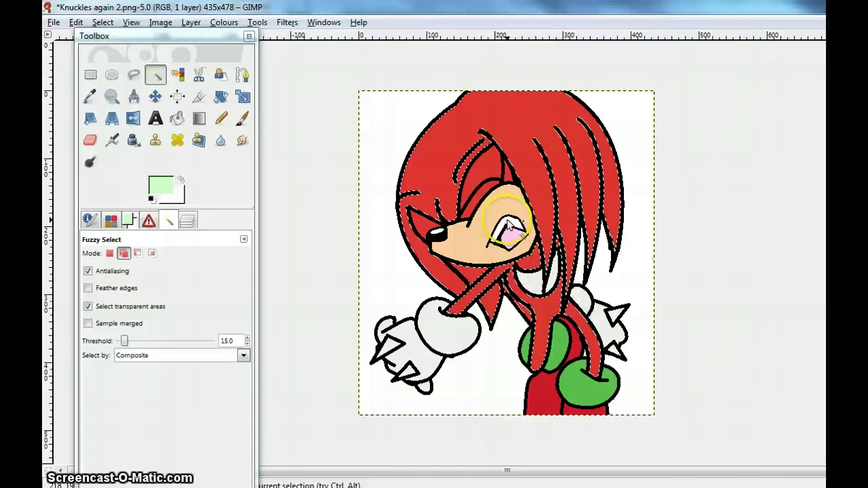
pyautogui.click(90, 96)
pyautogui.click(155, 74)
pyautogui.click(485, 161)
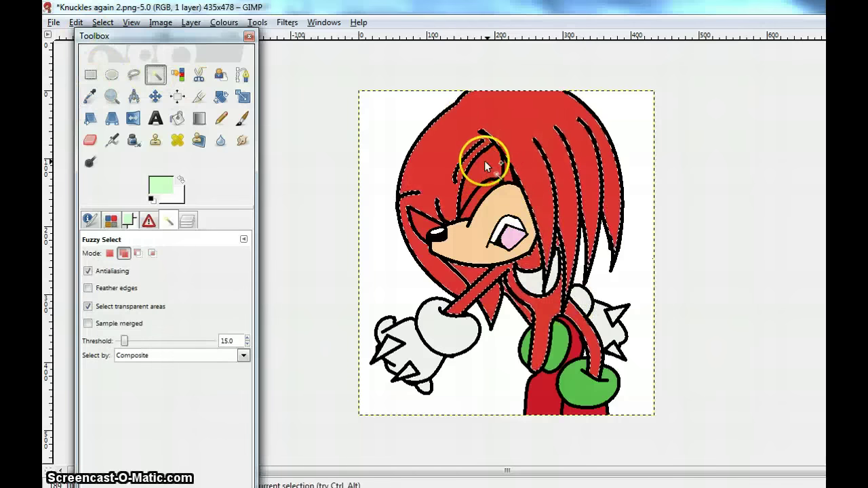
pyautogui.click(415, 217)
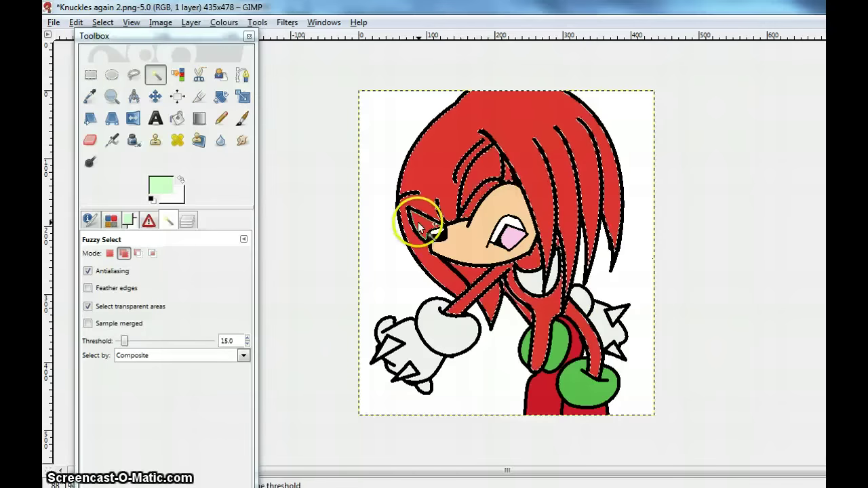
pyautogui.click(461, 283)
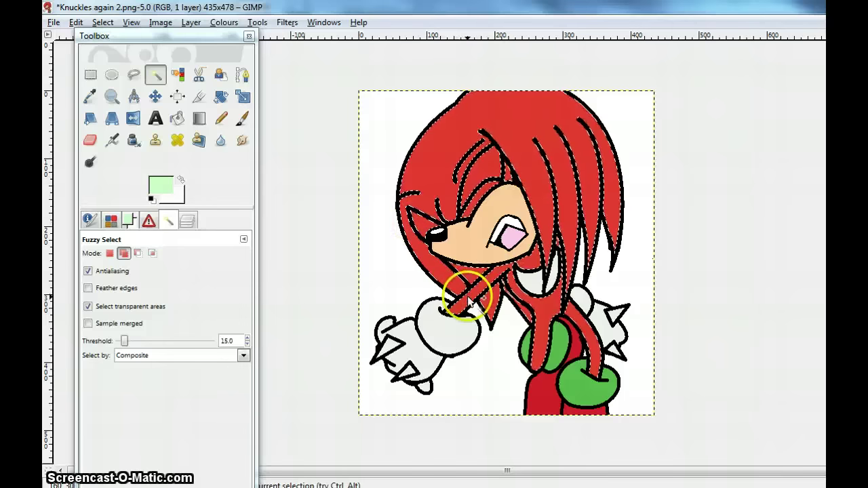
# Sample the figure's body red and lighten it to a light red as the foreground colour.
pyautogui.click(90, 96)
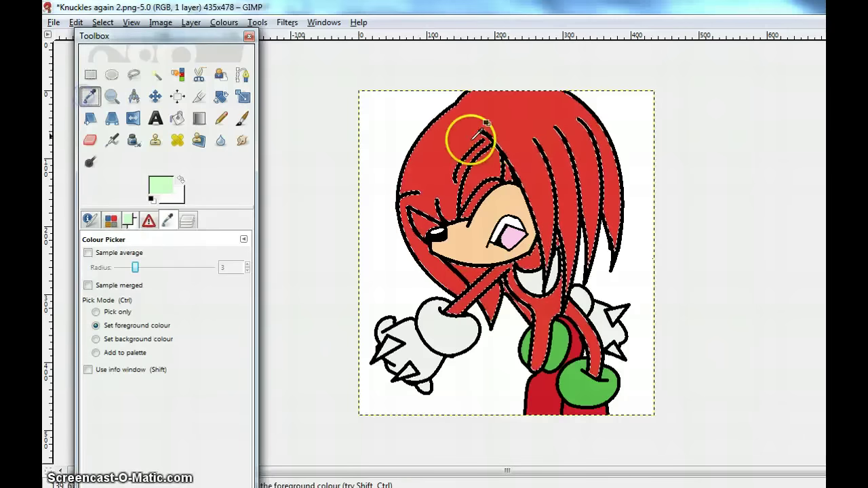
pyautogui.click(465, 138)
pyautogui.click(129, 220)
pyautogui.moveTo(194, 345); pyautogui.dragTo(229, 358)
# Set the Circle Fuzzy (19) Paintbrush to scale 2.76 and paint light red highlights along the head's edges and spines.
pyautogui.click(242, 118)
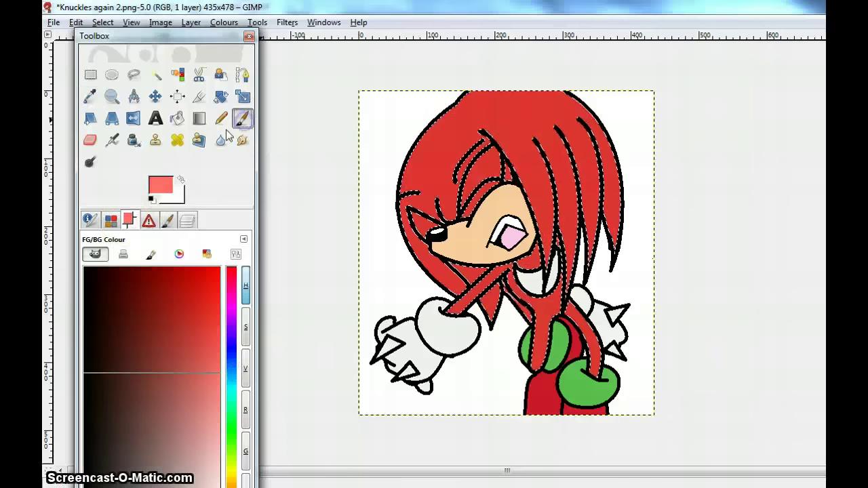
pyautogui.click(168, 221)
pyautogui.moveTo(212, 307); pyautogui.dragTo(176, 310)
pyautogui.click(190, 307)
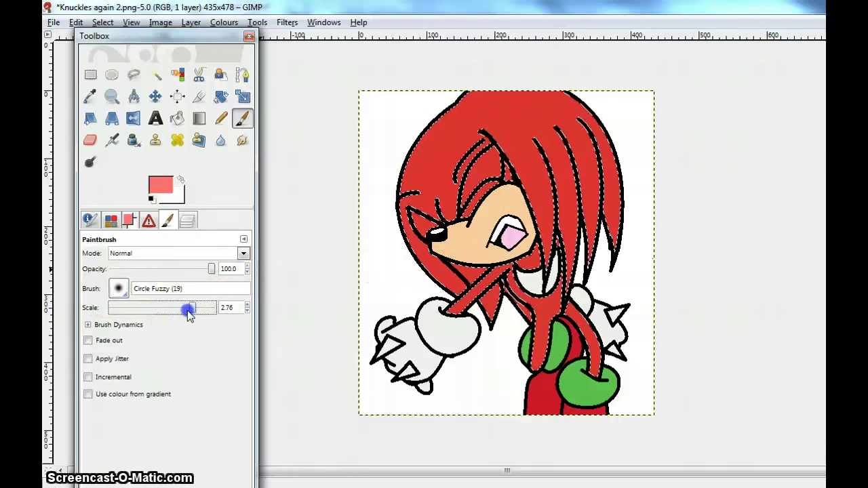
pyautogui.moveTo(616, 262); pyautogui.dragTo(624, 163)
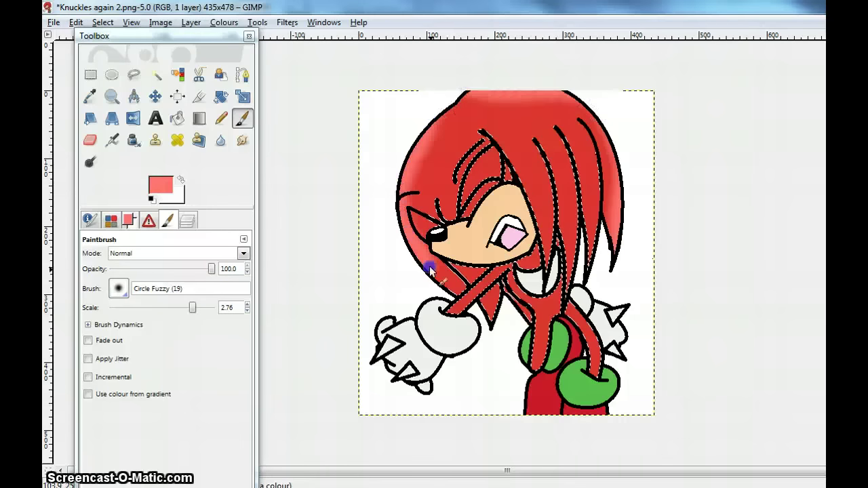
pyautogui.moveTo(485, 203)
pyautogui.mouseDown()
pyautogui.moveTo(466, 151)
pyautogui.moveTo(485, 135)
pyautogui.mouseUp()
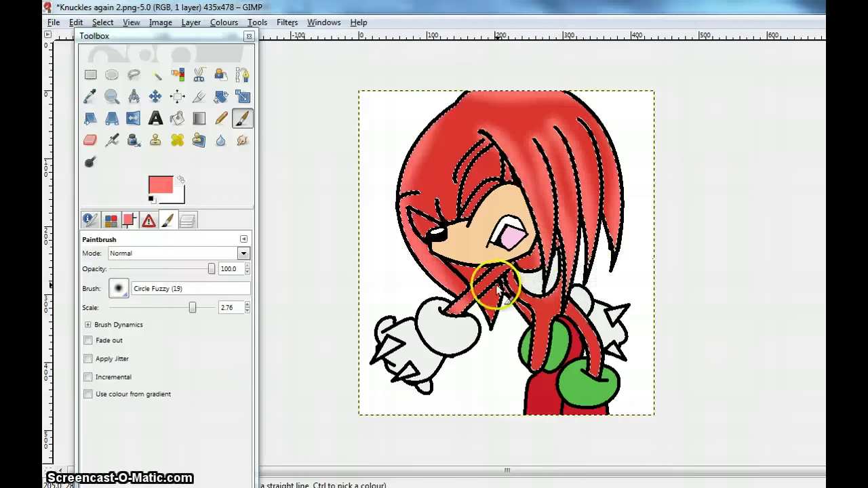
# Mix dark reds as the foreground colour and paint shadows along the spines, body, arms and brow.
pyautogui.click(129, 220)
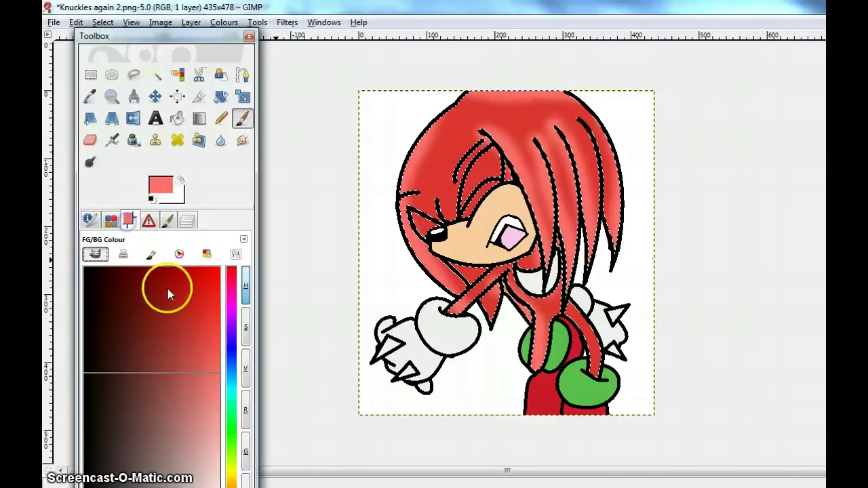
pyautogui.click(177, 281)
pyautogui.moveTo(533, 141)
pyautogui.mouseDown()
pyautogui.moveTo(547, 171)
pyautogui.moveTo(548, 242)
pyautogui.mouseUp()
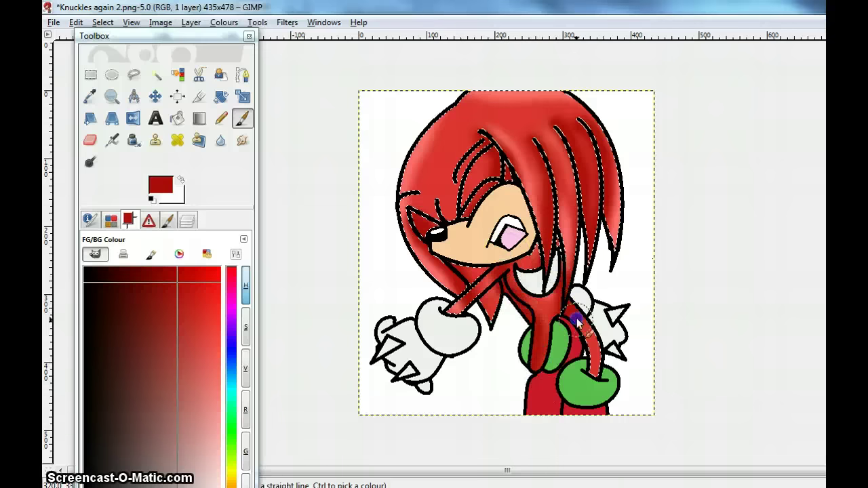
pyautogui.moveTo(159, 275); pyautogui.dragTo(143, 247)
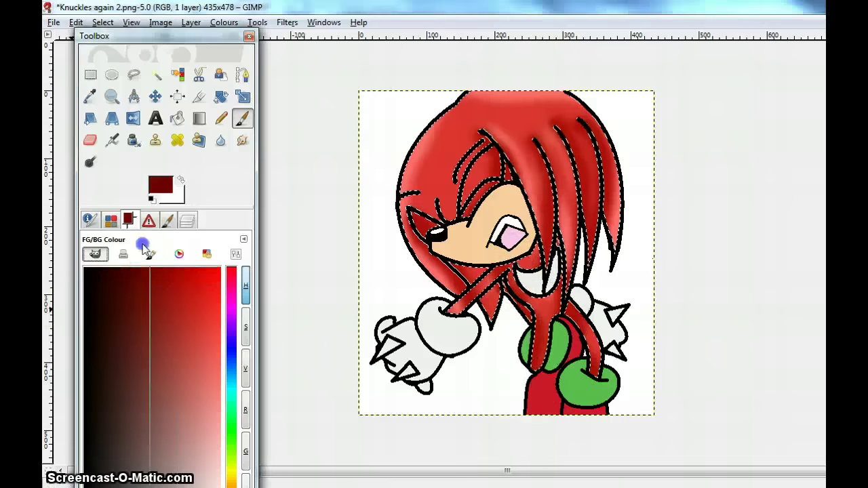
pyautogui.moveTo(493, 141); pyautogui.dragTo(508, 180)
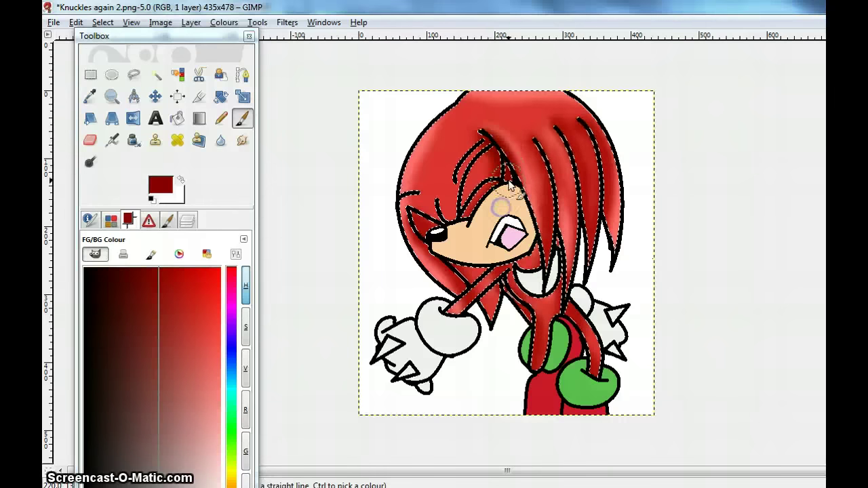
# Mix a pale pink and paint a shine band across the spines and glossy highlights along the head's outer edge.
pyautogui.moveTo(213, 269); pyautogui.dragTo(252, 434)
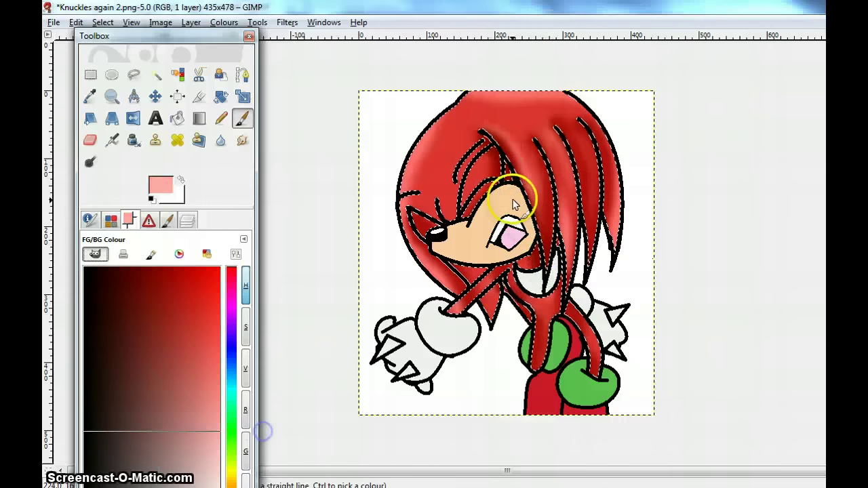
pyautogui.moveTo(515, 205); pyautogui.dragTo(643, 150)
pyautogui.click(584, 210)
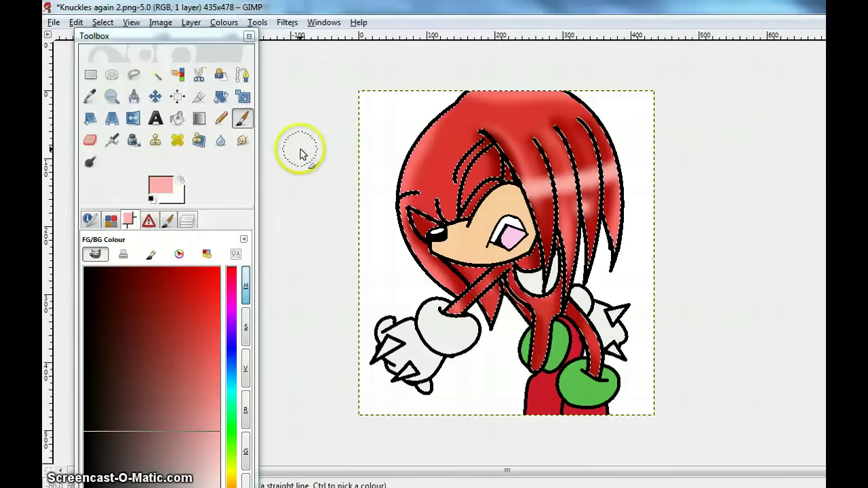
pyautogui.moveTo(435, 266); pyautogui.dragTo(354, 275)
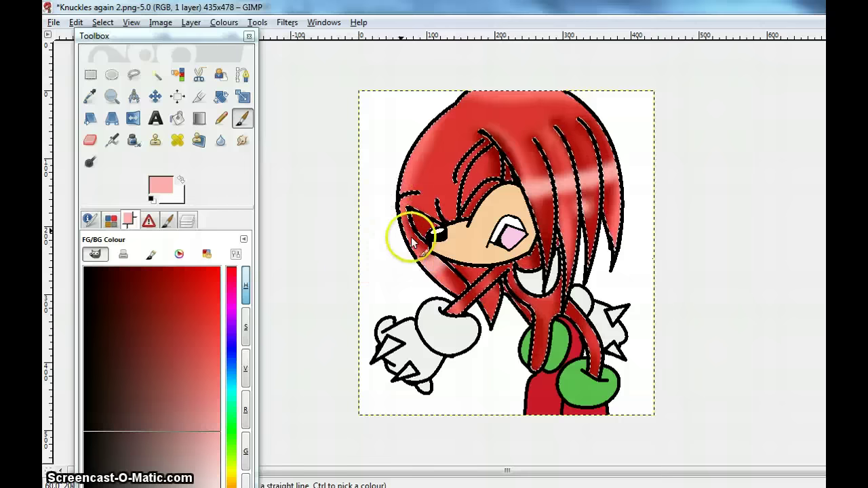
pyautogui.moveTo(406, 206)
pyautogui.mouseDown()
pyautogui.moveTo(397, 171)
pyautogui.moveTo(442, 113)
pyautogui.moveTo(557, 88)
pyautogui.mouseUp()
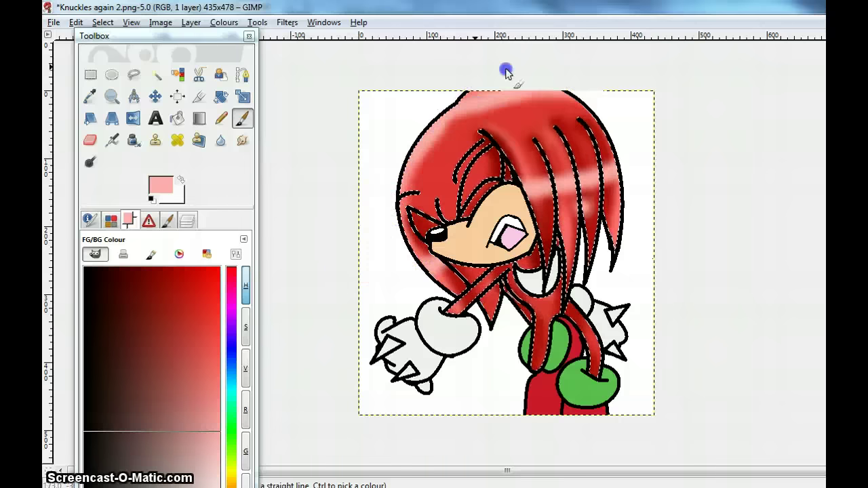
pyautogui.moveTo(470, 96); pyautogui.dragTo(528, 89)
# Fuzzy-select only the figure's tan muzzle, sample its colour, and change the foreground to a darker orange.
pyautogui.click(158, 74)
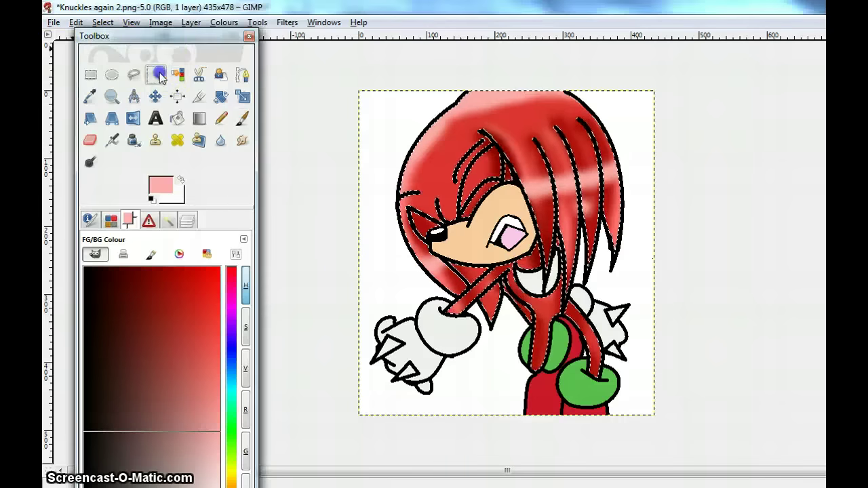
pyautogui.click(168, 221)
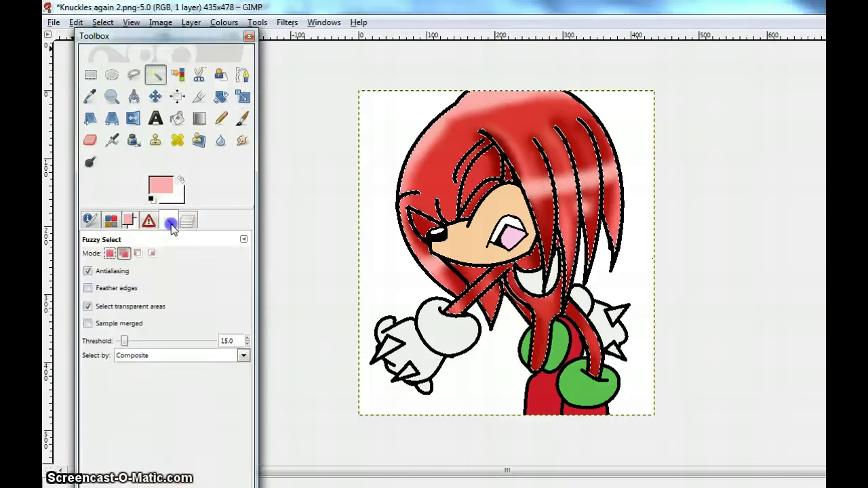
pyautogui.click(487, 216)
pyautogui.click(90, 96)
pyautogui.click(548, 214)
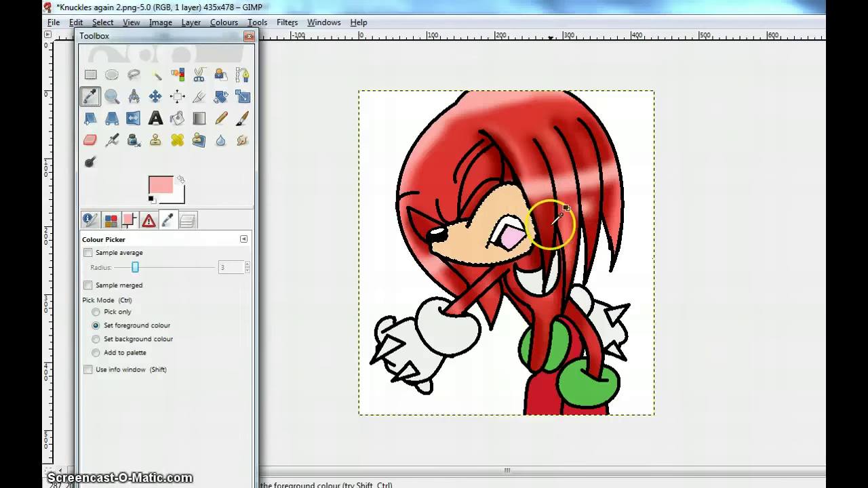
pyautogui.click(501, 196)
pyautogui.click(130, 221)
pyautogui.click(203, 288)
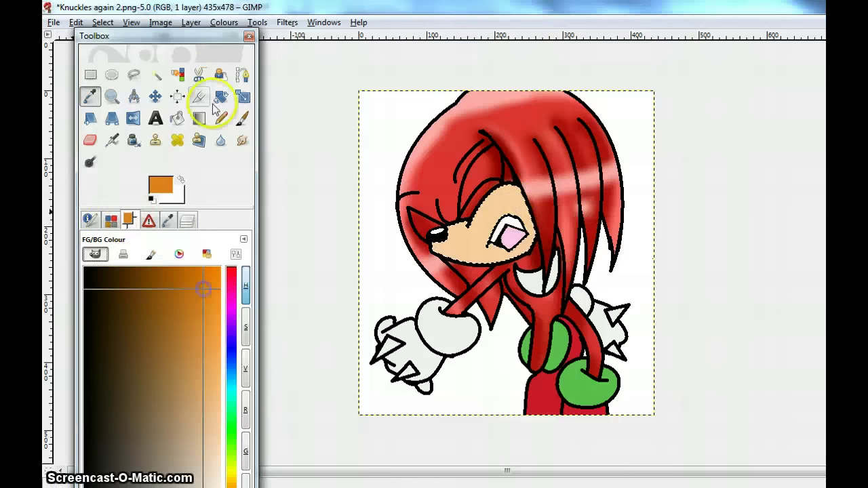
# Paint orange shading along the muzzle's edges, and add light peach highlights to its lower part with the Paintbrush.
pyautogui.click(242, 118)
pyautogui.moveTo(495, 185)
pyautogui.mouseDown()
pyautogui.moveTo(516, 192)
pyautogui.moveTo(534, 249)
pyautogui.mouseUp()
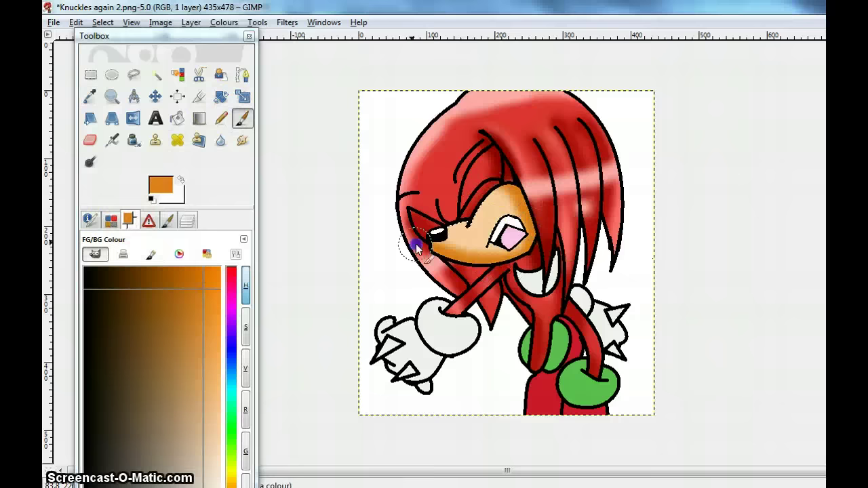
pyautogui.moveTo(163, 424); pyautogui.dragTo(279, 441)
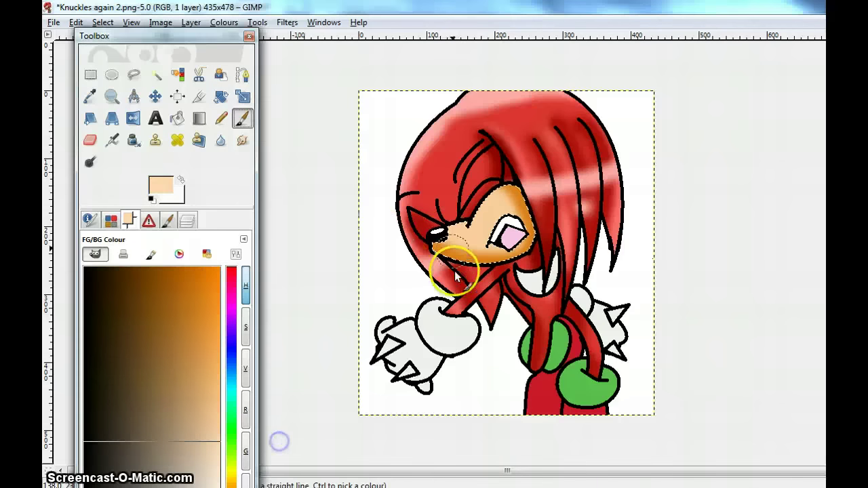
pyautogui.moveTo(428, 238); pyautogui.dragTo(426, 249)
pyautogui.click(133, 74)
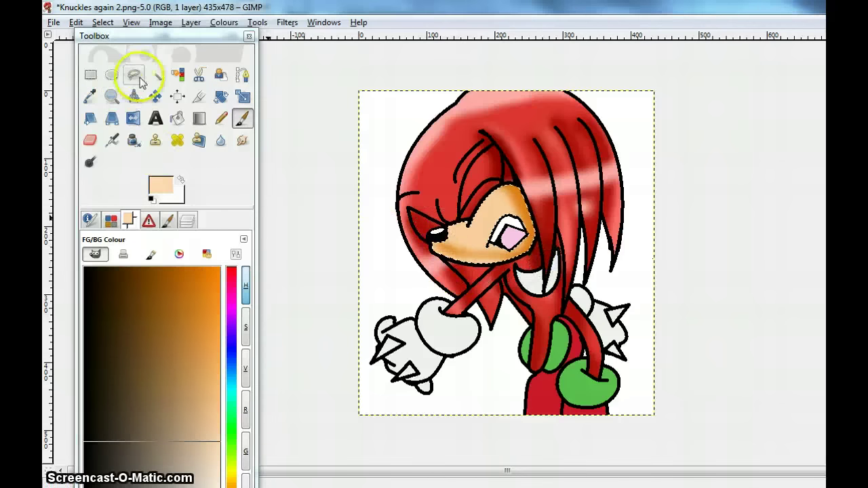
pyautogui.moveTo(532, 171)
pyautogui.mouseDown()
pyautogui.moveTo(217, 361)
pyautogui.moveTo(495, 176)
pyautogui.mouseUp()
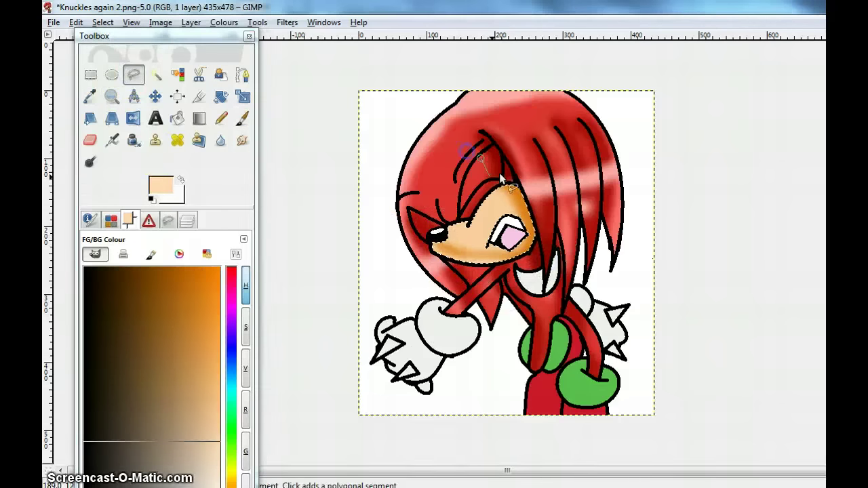
pyautogui.click(533, 171)
# Fuzzy-select the light grey glove areas on both hands, adding each area to the current selection.
pyautogui.click(155, 75)
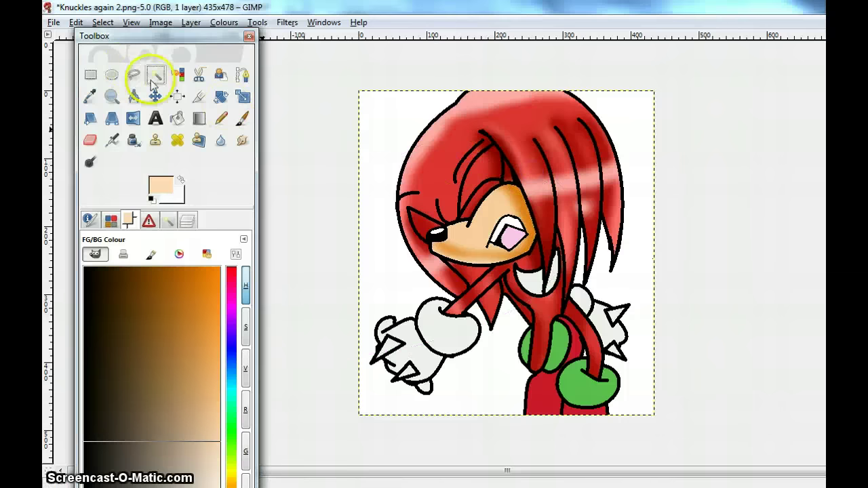
pyautogui.click(440, 325)
pyautogui.click(168, 220)
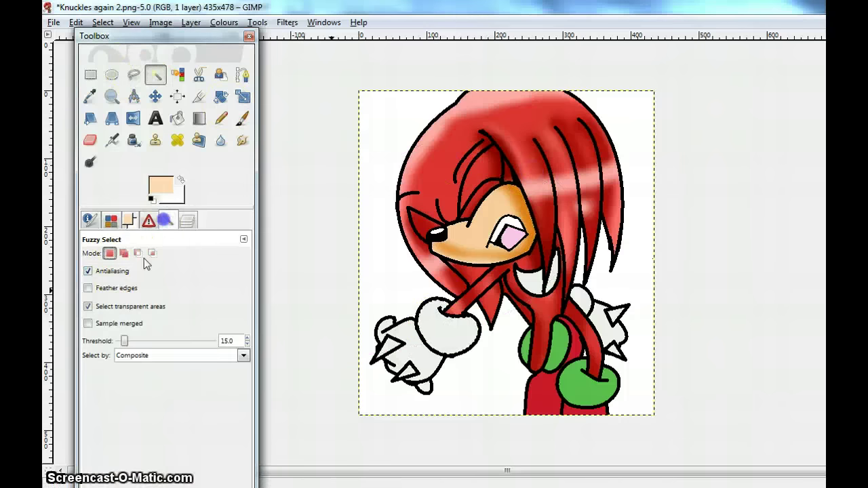
pyautogui.click(124, 253)
pyautogui.click(408, 363)
pyautogui.click(389, 349)
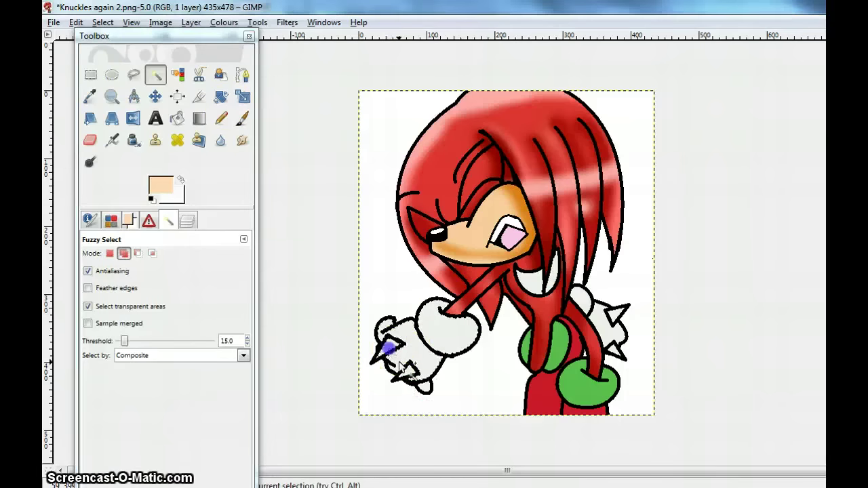
pyautogui.click(579, 303)
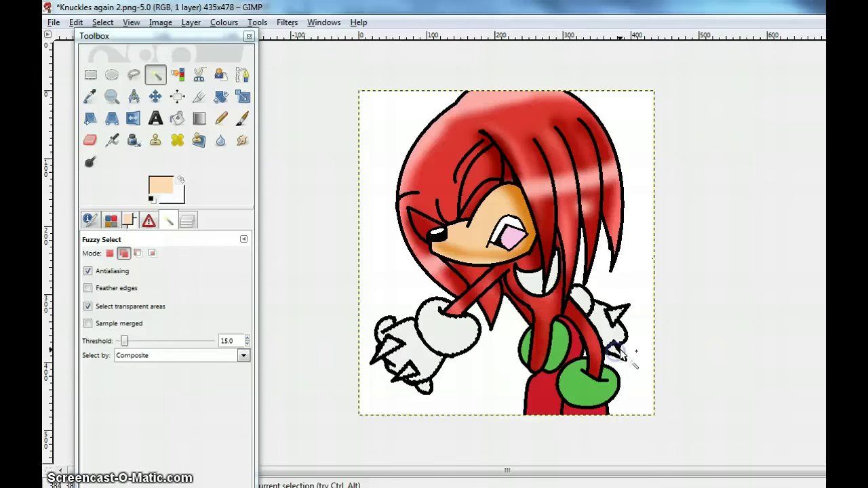
# Change the foreground to a mid grey and paint soft shadows on both gloves with the Paintbrush.
pyautogui.click(128, 221)
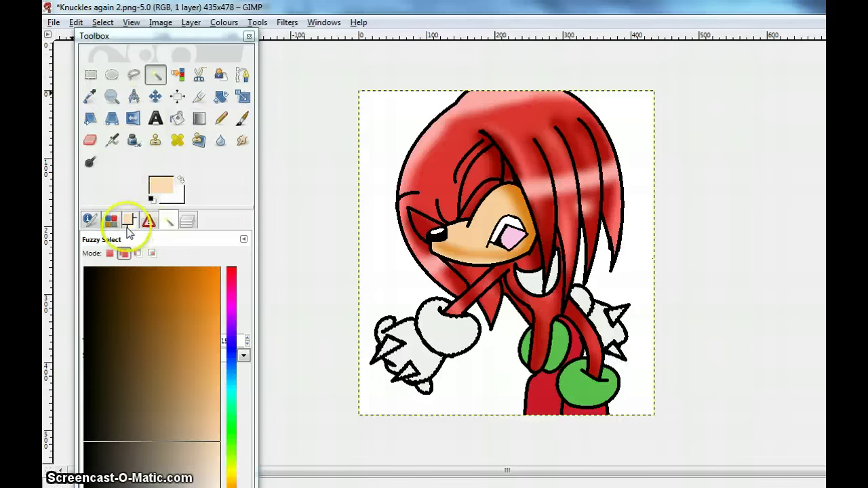
pyautogui.moveTo(200, 391); pyautogui.dragTo(195, 487)
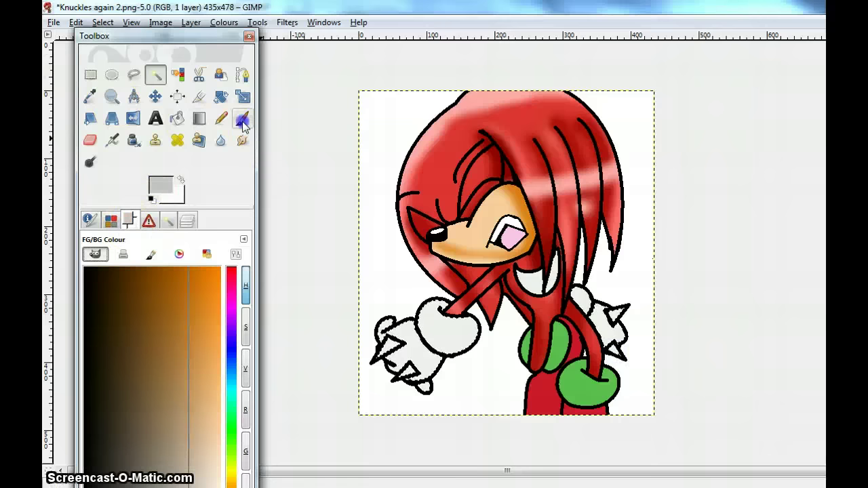
pyautogui.click(446, 298)
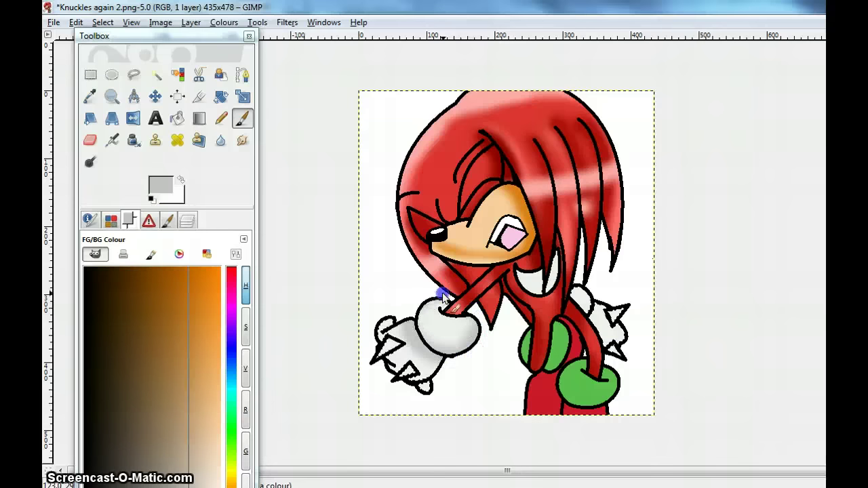
pyautogui.click(578, 284)
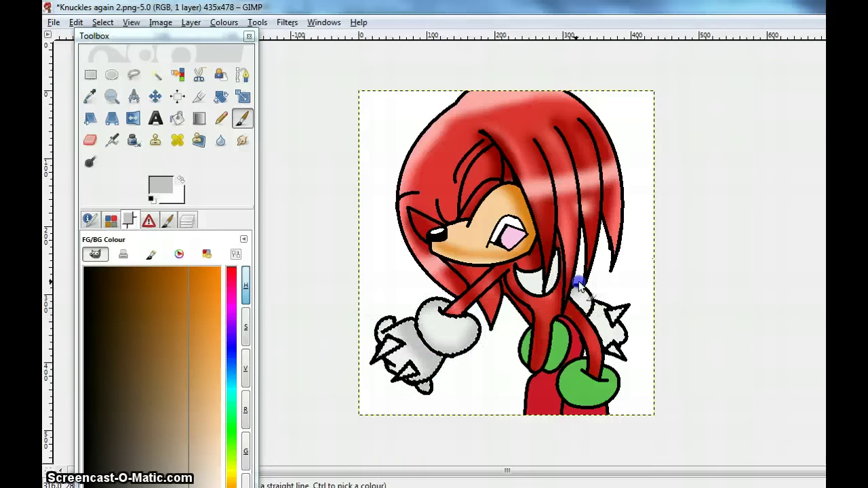
# Add the light chest marking to the fuzzy selection and paint grey shading along its edges.
pyautogui.click(155, 74)
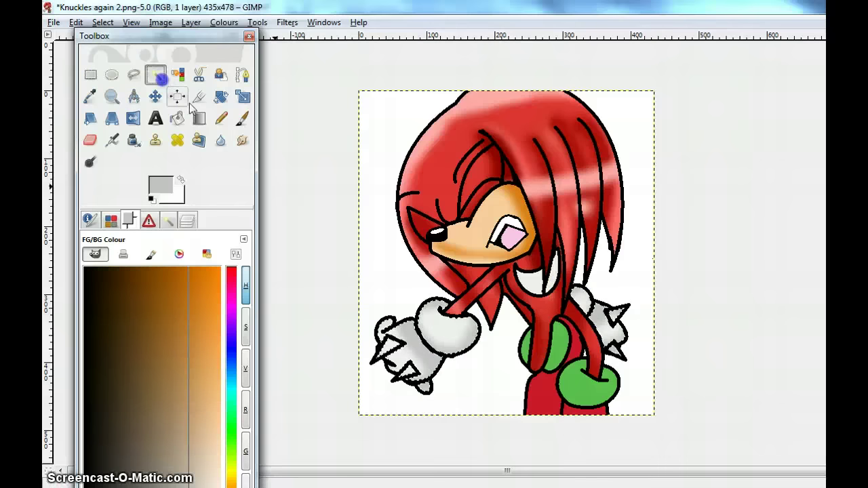
pyautogui.click(536, 278)
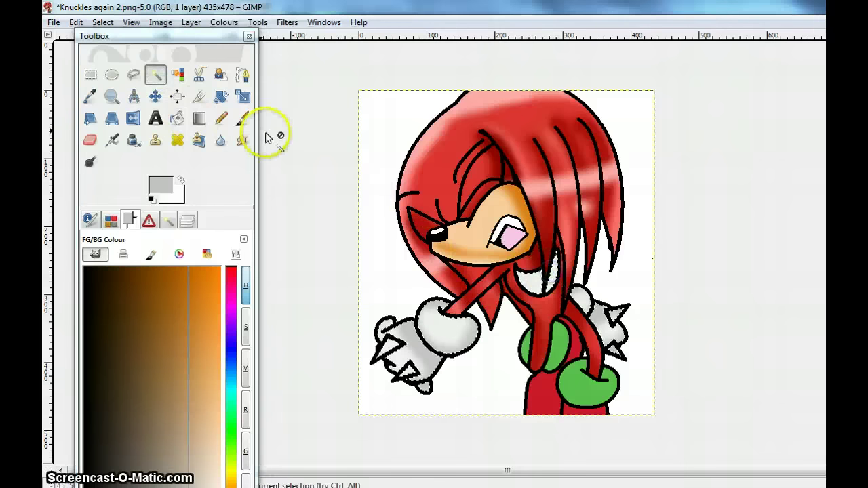
pyautogui.click(242, 118)
pyautogui.click(521, 285)
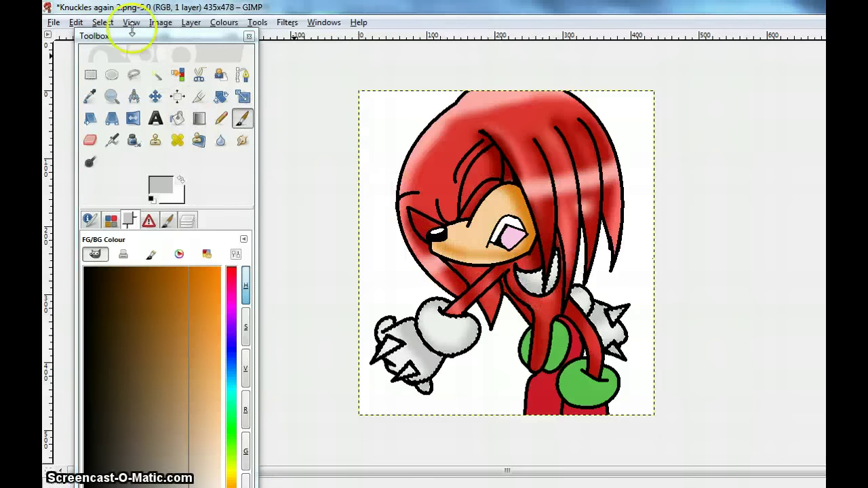
# Clear the glove and chest selection by subtracting a free selection drawn around the whole figure.
pyautogui.click(134, 74)
pyautogui.click(392, 262)
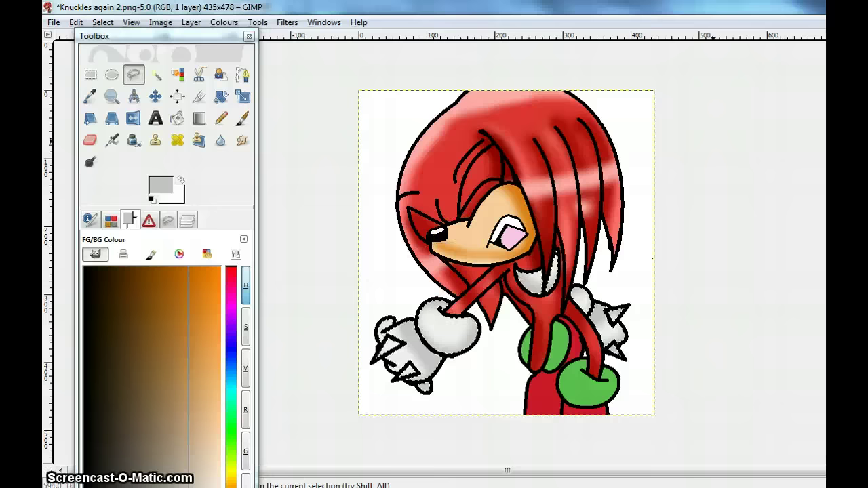
pyautogui.moveTo(714, 141); pyautogui.dragTo(395, 196)
pyautogui.click(453, 242)
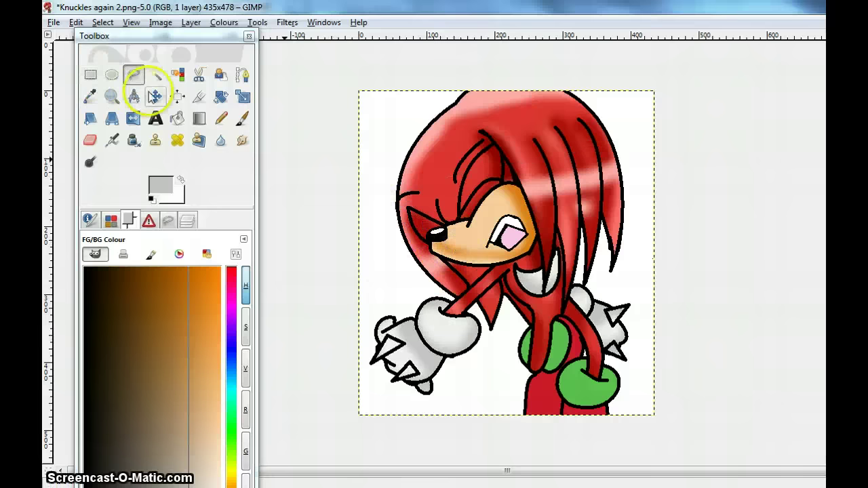
# Sample the iris's pink, change the foreground to a strong magenta, and paint shading on the upper part of the iris.
pyautogui.click(92, 96)
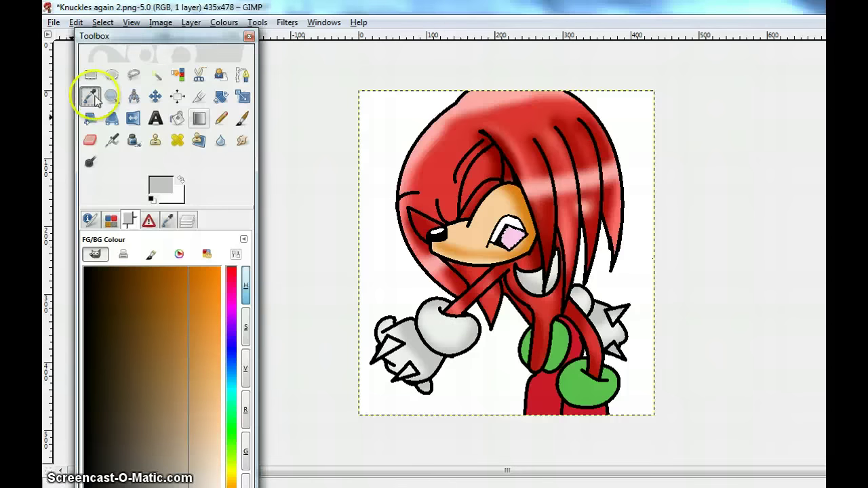
pyautogui.click(511, 236)
pyautogui.moveTo(219, 337); pyautogui.dragTo(213, 309)
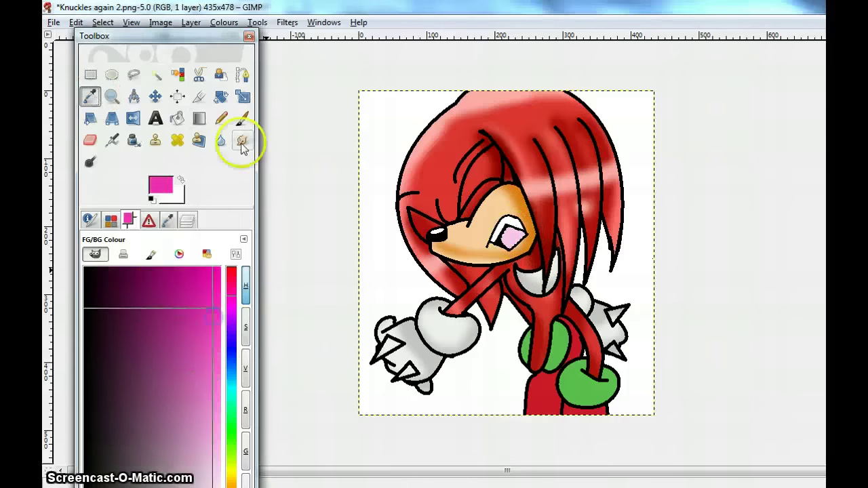
pyautogui.click(242, 118)
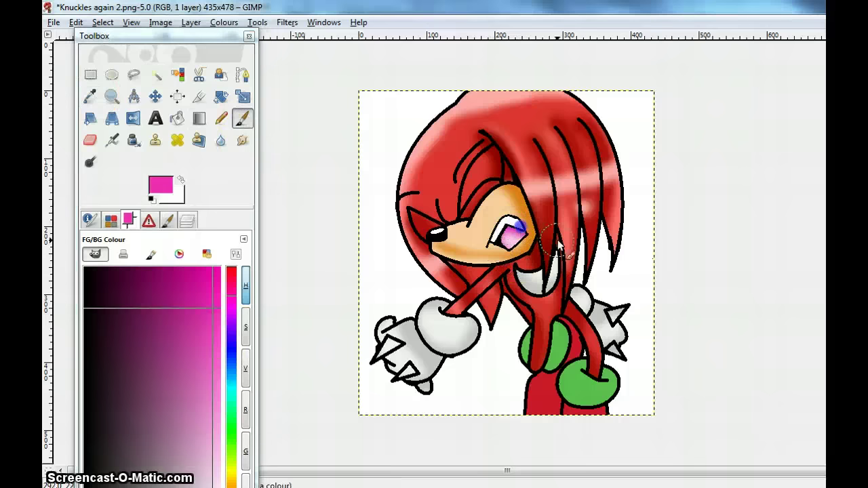
# Remove the iris from the selection and fuzzy-select the green cuff areas on the lower body.
pyautogui.click(133, 76)
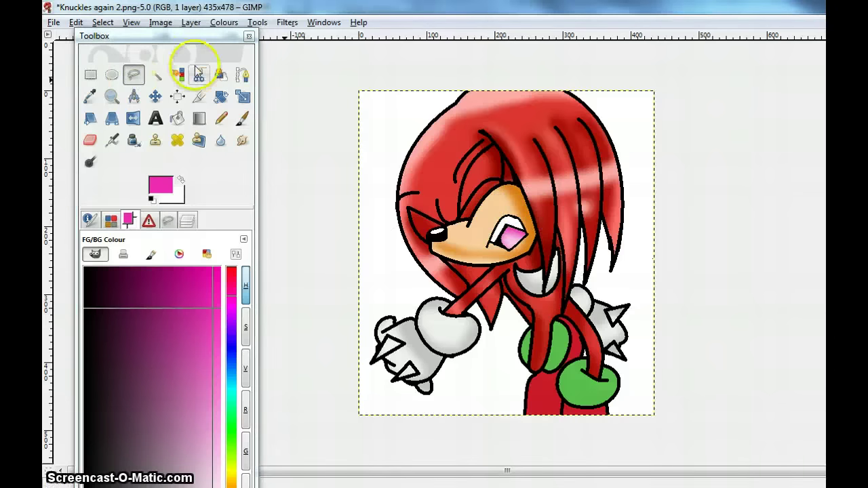
pyautogui.click(155, 74)
pyautogui.click(562, 345)
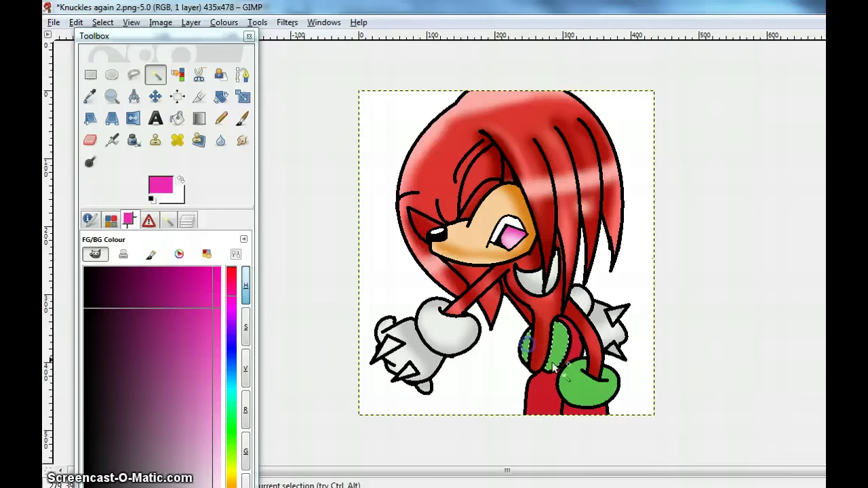
# Sample the cuffs' green, darken the foreground colour, and paint dark green shadows along the cuffs' edges.
pyautogui.click(89, 96)
pyautogui.click(570, 382)
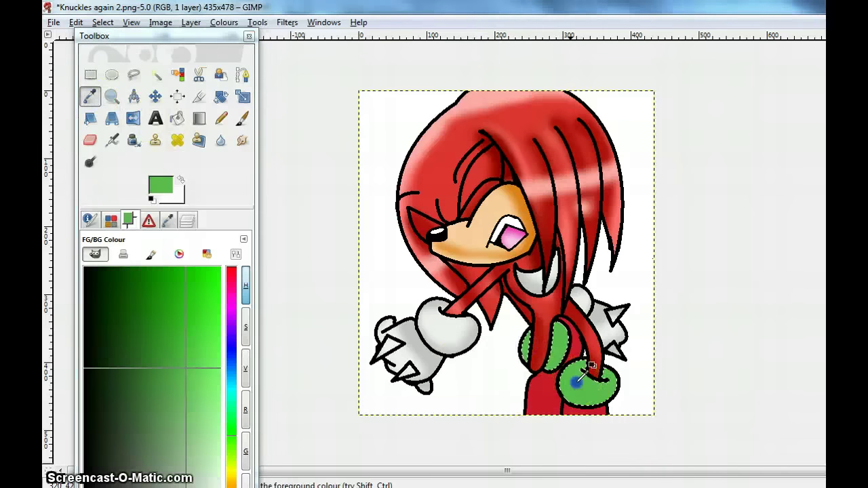
pyautogui.moveTo(191, 332); pyautogui.dragTo(161, 283)
pyautogui.click(242, 118)
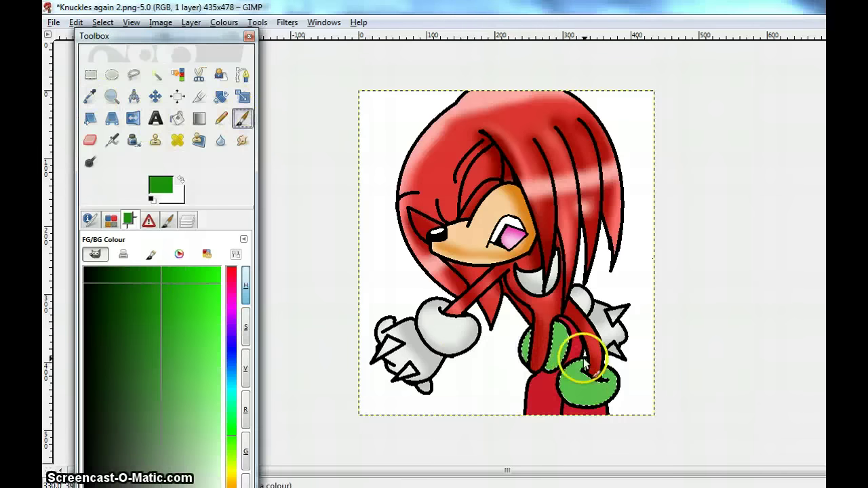
pyautogui.moveTo(583, 359); pyautogui.dragTo(549, 384)
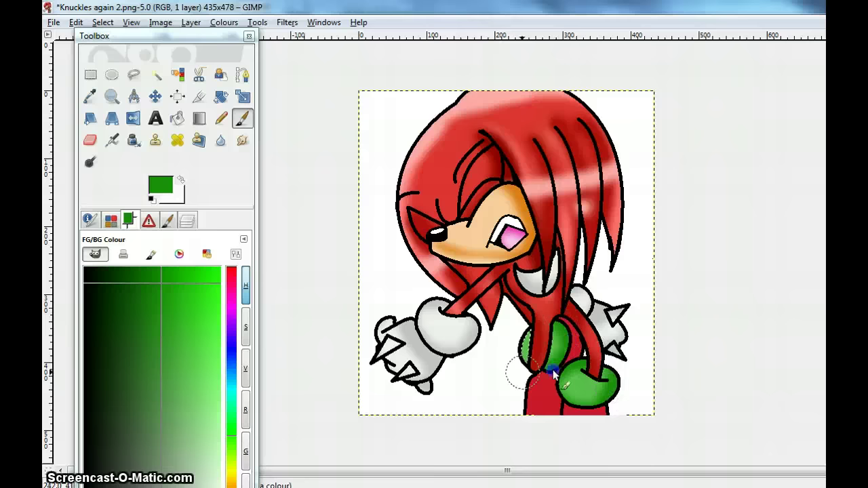
# Paint pale green highlights on the cuffs, and clear their selection by subtracting a free selection drawn around them.
pyautogui.moveTo(227, 344); pyautogui.dragTo(250, 443)
pyautogui.click(600, 392)
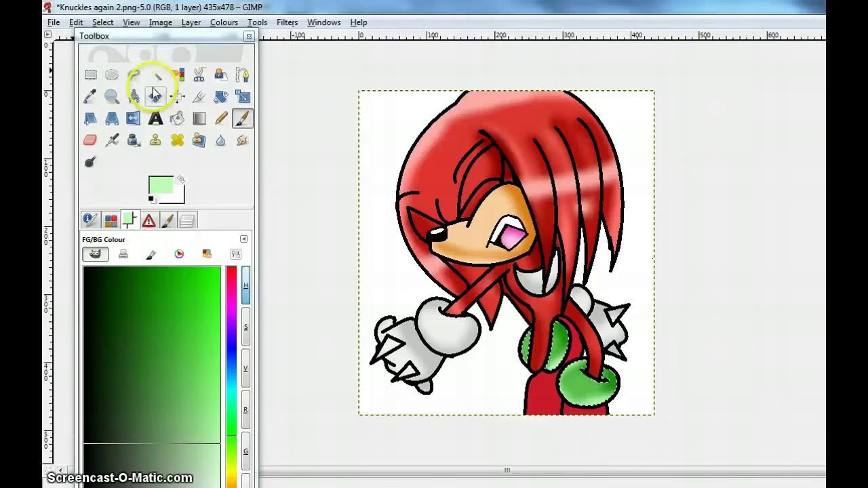
pyautogui.click(129, 75)
pyautogui.moveTo(499, 278)
pyautogui.mouseDown()
pyautogui.moveTo(585, 483)
pyautogui.moveTo(751, 373)
pyautogui.moveTo(514, 272)
pyautogui.mouseUp()
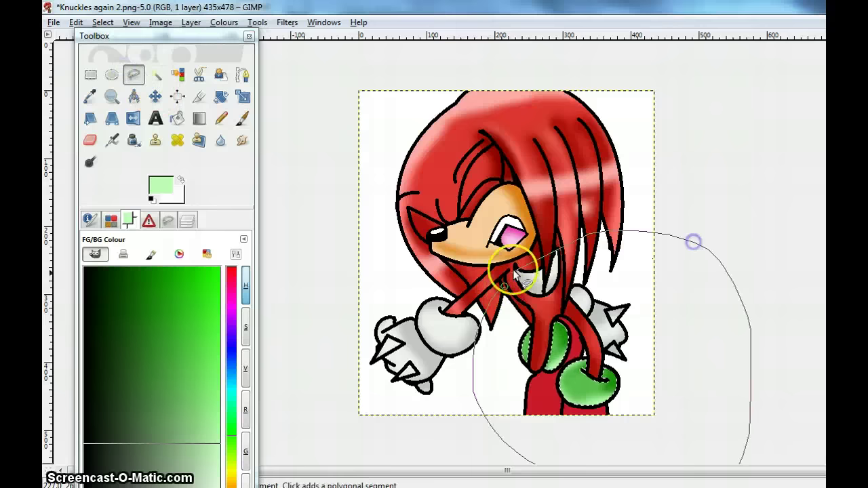
pyautogui.click(502, 286)
# Fuzzy-select the crimson areas around and below the green cuffs, and sample their colour as the foreground.
pyautogui.click(155, 73)
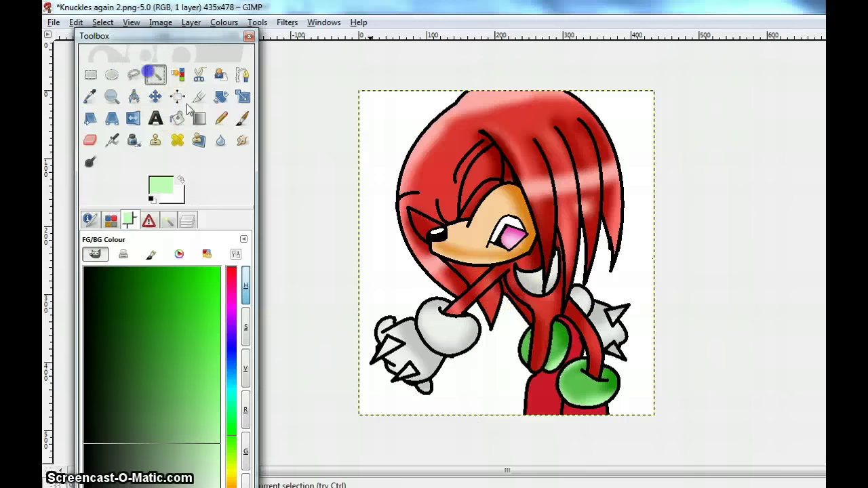
pyautogui.click(541, 406)
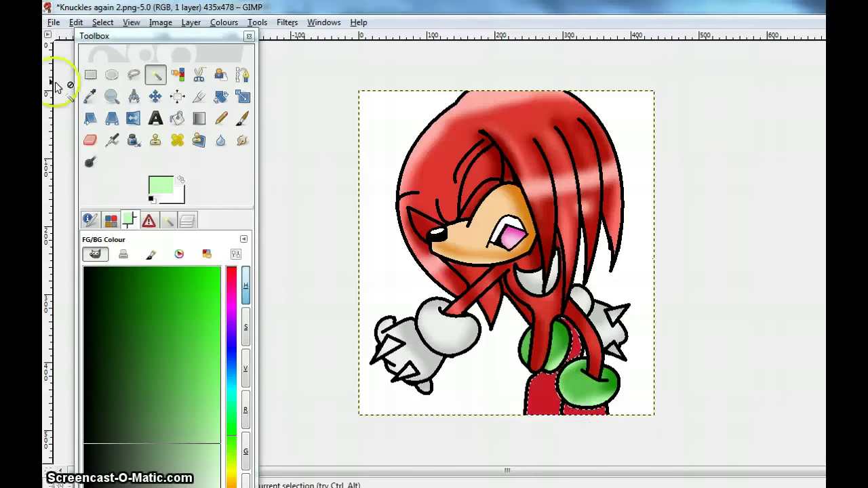
pyautogui.click(90, 96)
pyautogui.click(546, 385)
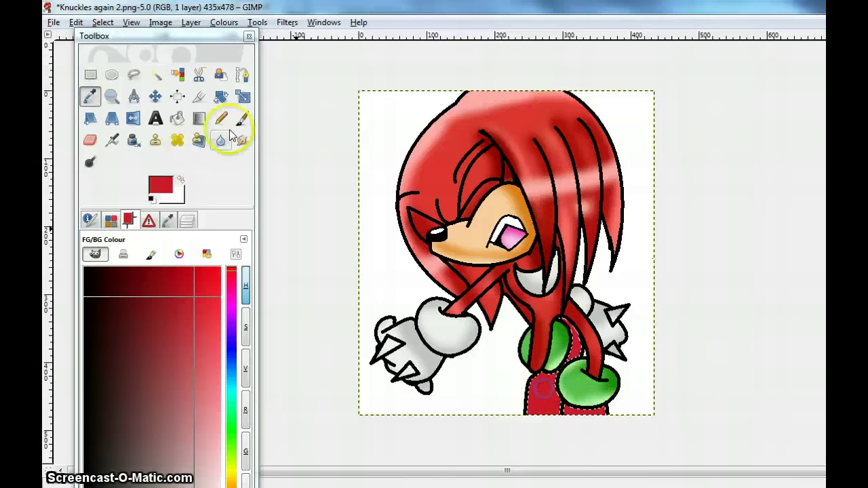
# Paint darker red shadows along the edges of the selected crimson areas, and add pale pink highlights with the Paintbrush.
pyautogui.press('p')
pyautogui.click(532, 369)
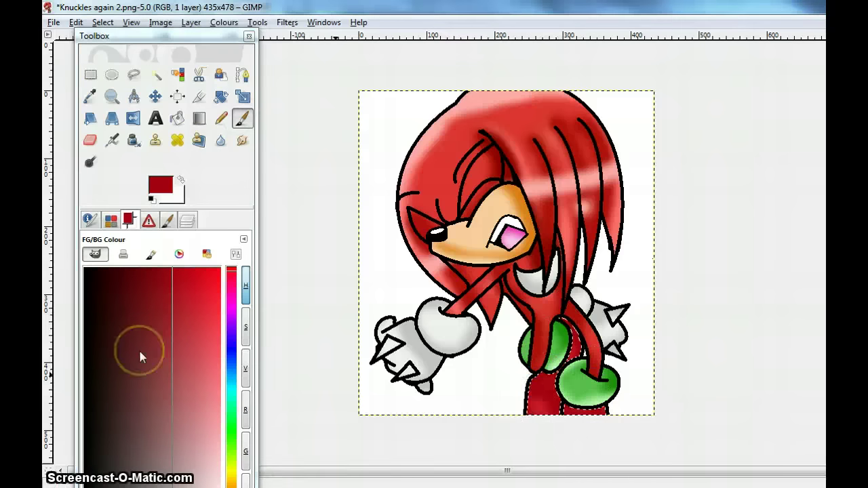
pyautogui.click(133, 74)
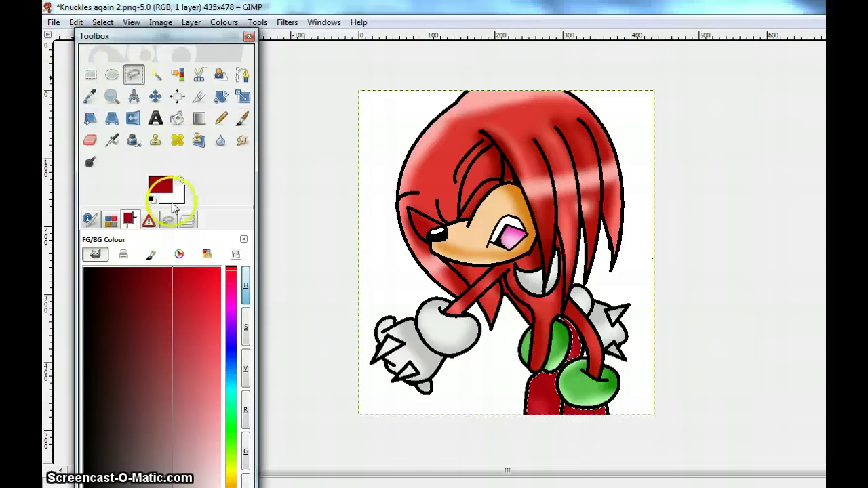
pyautogui.moveTo(210, 400); pyautogui.dragTo(249, 413)
pyautogui.click(241, 121)
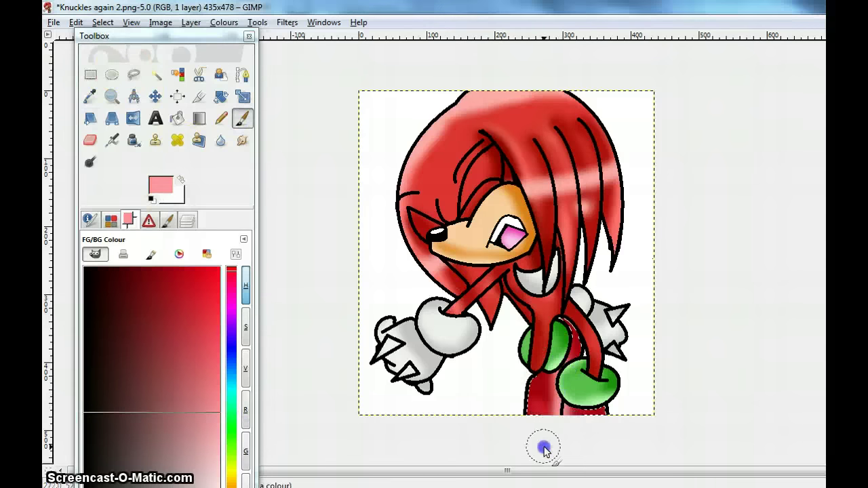
# Clear the selection of the crimson areas by subtracting a free selection drawn around them.
pyautogui.click(129, 80)
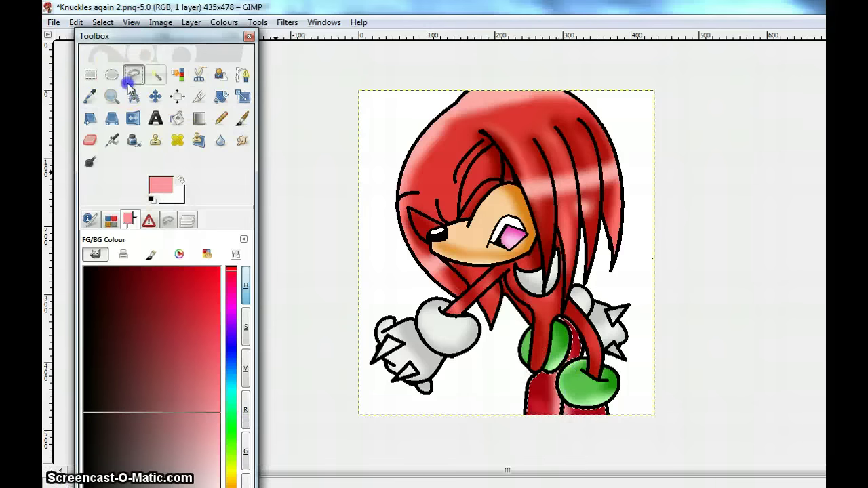
pyautogui.moveTo(546, 242)
pyautogui.mouseDown()
pyautogui.moveTo(654, 283)
pyautogui.moveTo(492, 308)
pyautogui.moveTo(547, 245)
pyautogui.mouseUp()
pyautogui.click(545, 240)
pyautogui.click(548, 245)
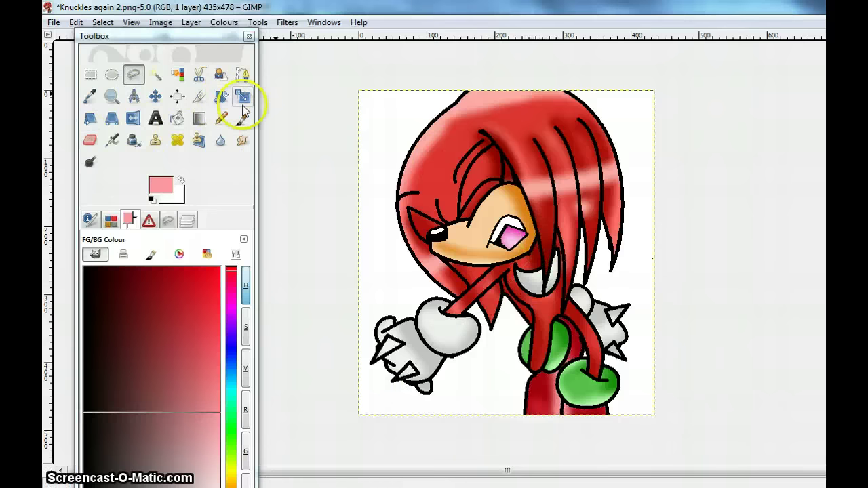
# Fuzzy-select the white background around the character and activate the Blend tool with its options shown.
pyautogui.click(156, 74)
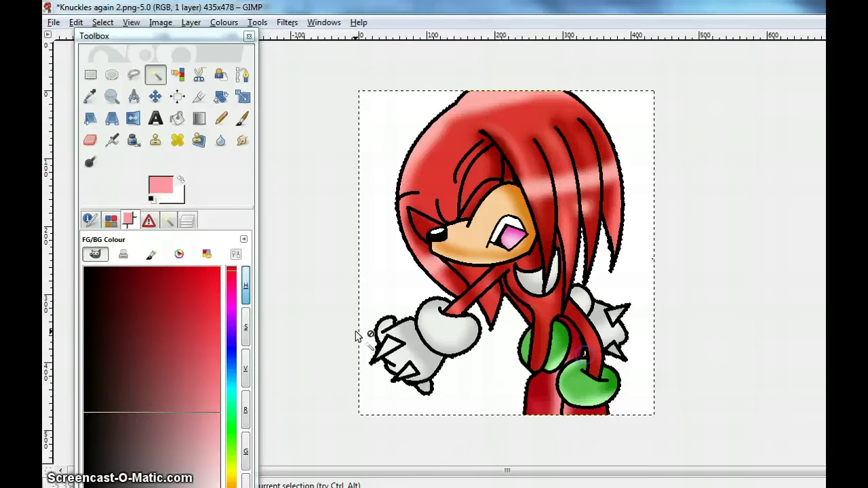
pyautogui.click(199, 118)
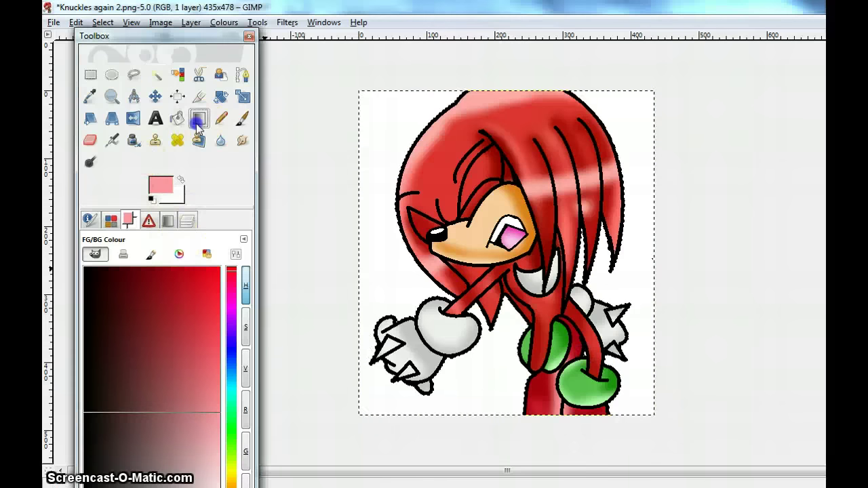
pyautogui.click(175, 227)
# Fill the selected background with a linear Deep Sea gradient running diagonally from the upper-left towards the lower-right corner.
pyautogui.click(129, 289)
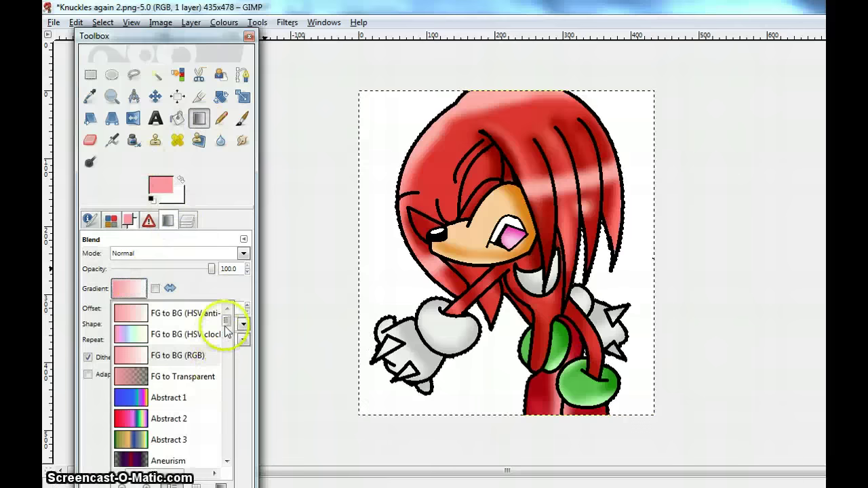
pyautogui.scroll(-5, 227, 329)
pyautogui.scroll(5, 228, 336)
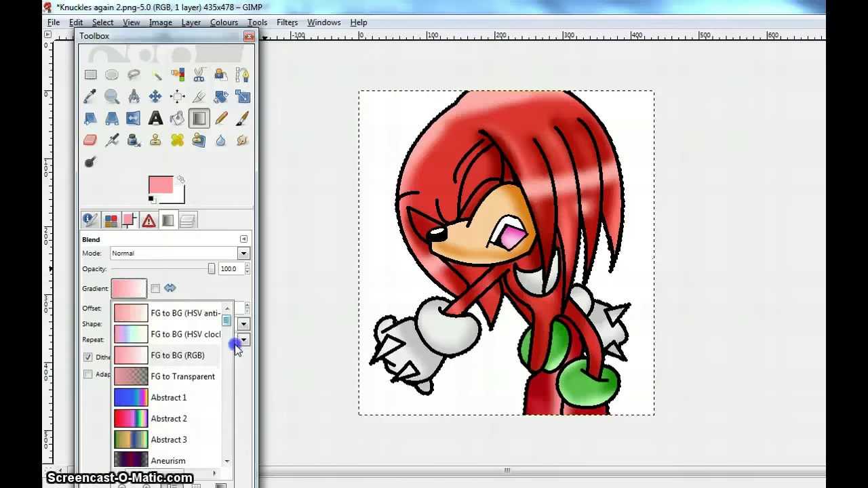
pyautogui.scroll(-8, 234, 349)
pyautogui.scroll(6, 233, 354)
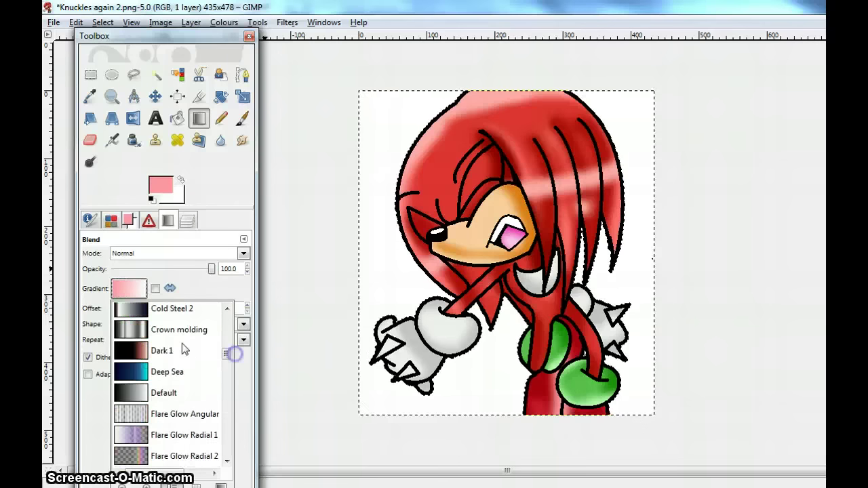
pyautogui.click(135, 370)
pyautogui.moveTo(349, 101); pyautogui.dragTo(576, 459)
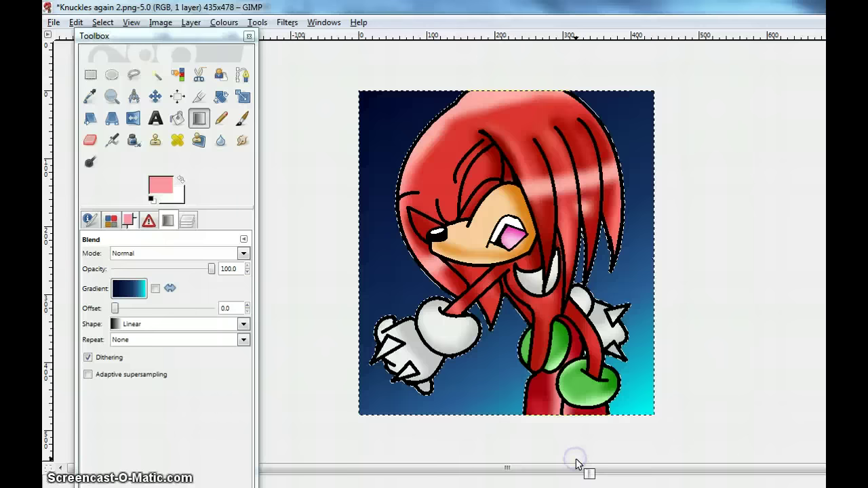
# Try the Deep Sea gradient across the background in several other directions, including vertical, horizontal and diagonal.
pyautogui.moveTo(532, 59); pyautogui.dragTo(520, 132)
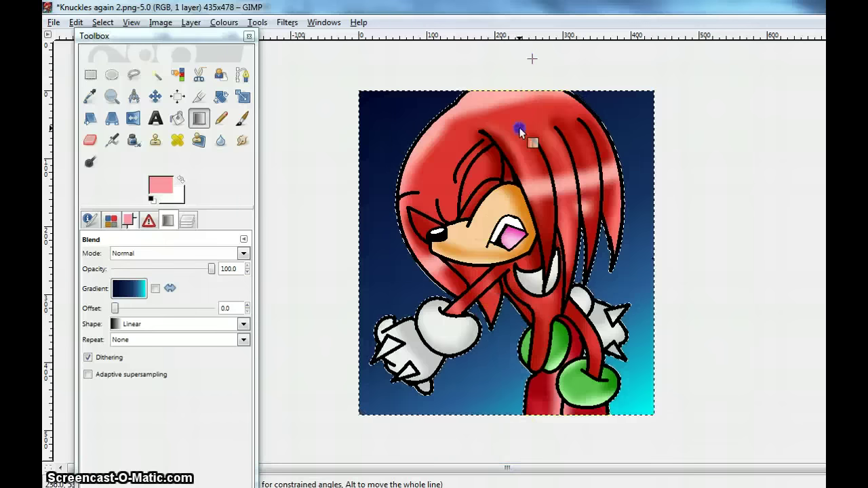
pyautogui.moveTo(524, 399); pyautogui.dragTo(526, 429)
pyautogui.moveTo(502, 299); pyautogui.dragTo(502, 243)
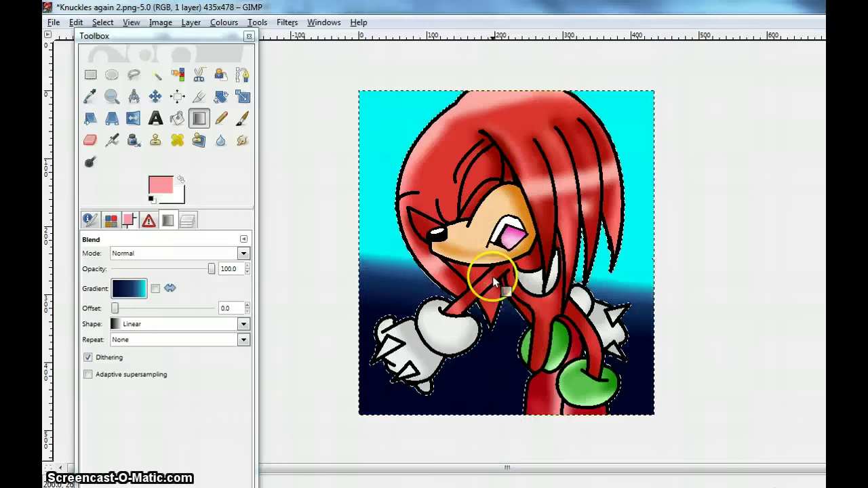
pyautogui.moveTo(408, 272); pyautogui.dragTo(556, 275)
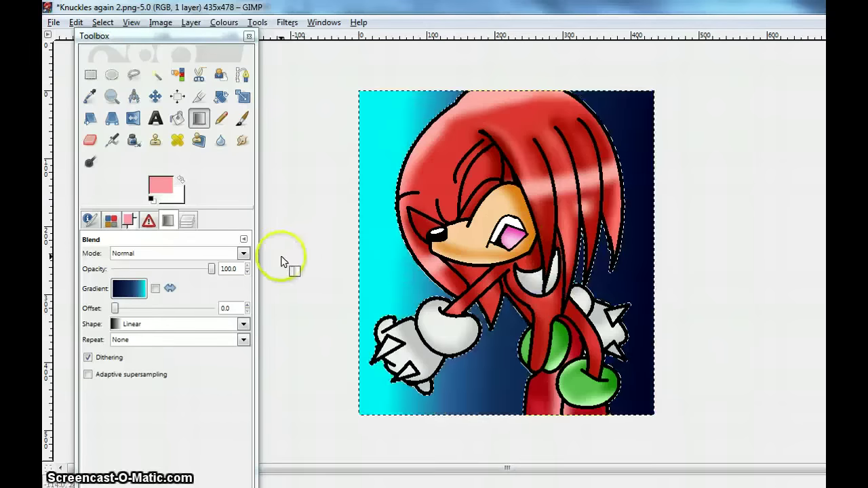
pyautogui.moveTo(418, 187); pyautogui.dragTo(319, 99)
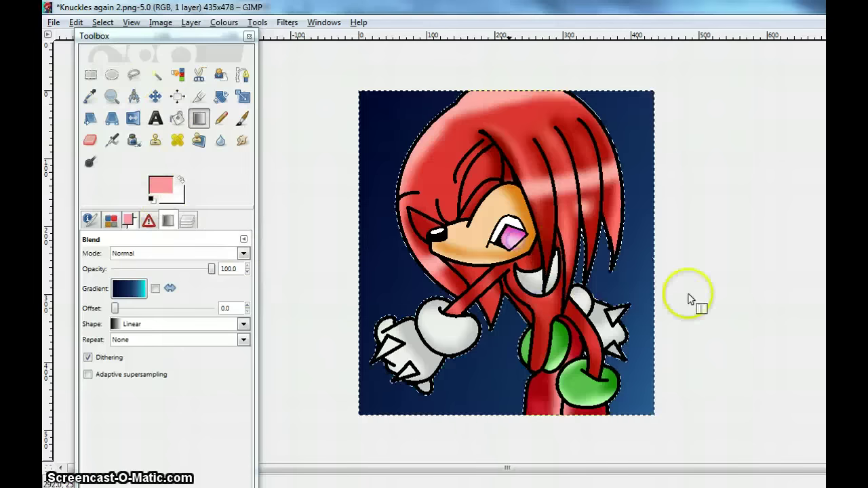
# Fill the background from left to right with the Full saturation spectrum gradient, starting in red at the left edge.
pyautogui.click(129, 288)
pyautogui.moveTo(229, 365); pyautogui.dragTo(229, 393)
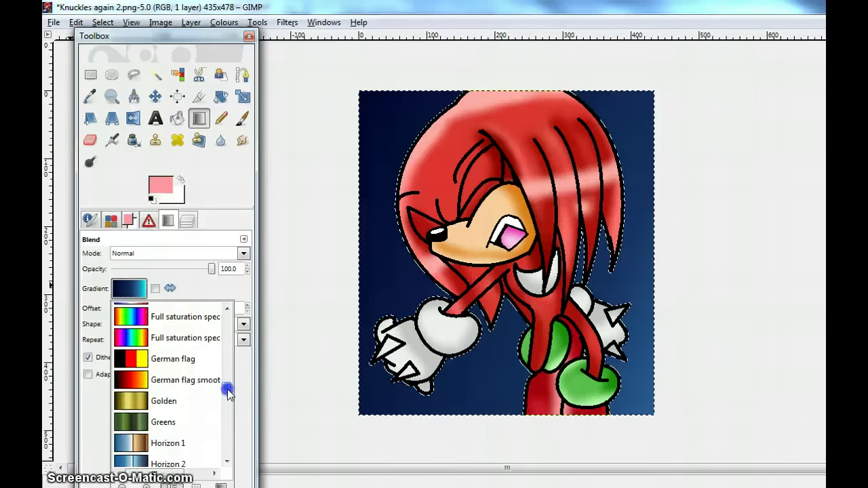
pyautogui.click(170, 324)
pyautogui.moveTo(369, 277); pyautogui.dragTo(821, 291)
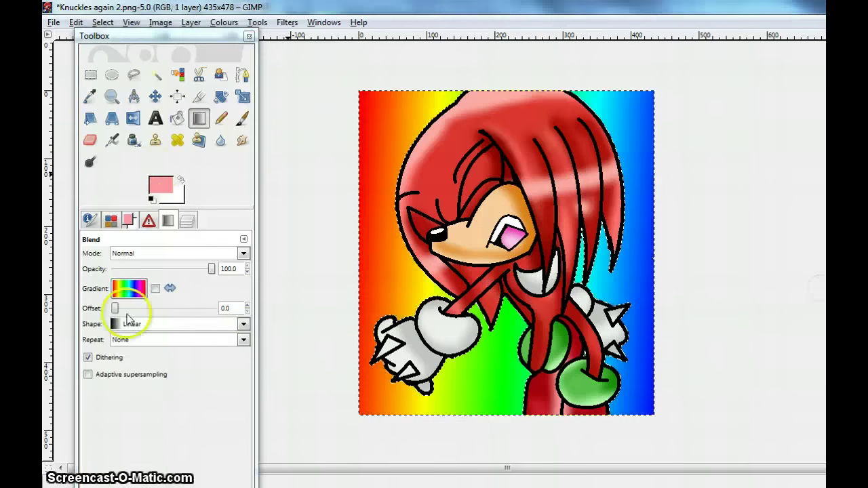
# Apply the Radial Glow 1 gradient over the background several times in different diagonal and near-horizontal directions.
pyautogui.click(129, 288)
pyautogui.moveTo(225, 382); pyautogui.dragTo(227, 428)
pyautogui.click(187, 303)
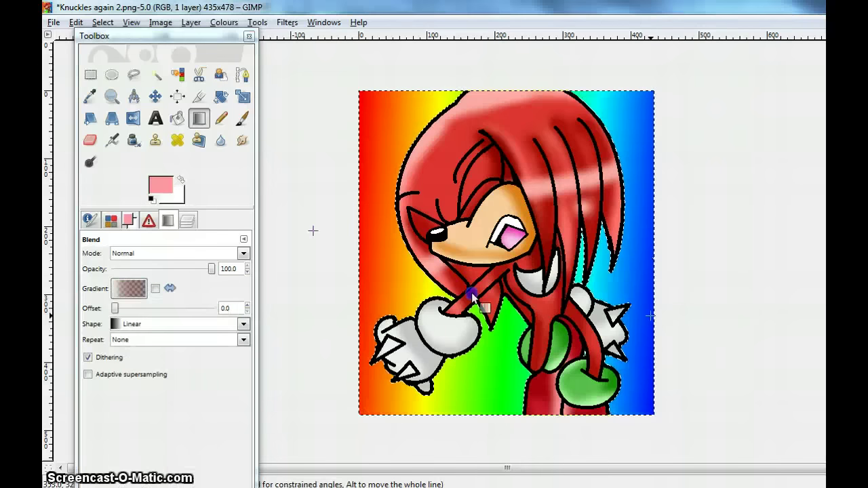
pyautogui.moveTo(339, 224); pyautogui.dragTo(519, 341)
pyautogui.moveTo(414, 251); pyautogui.dragTo(515, 237)
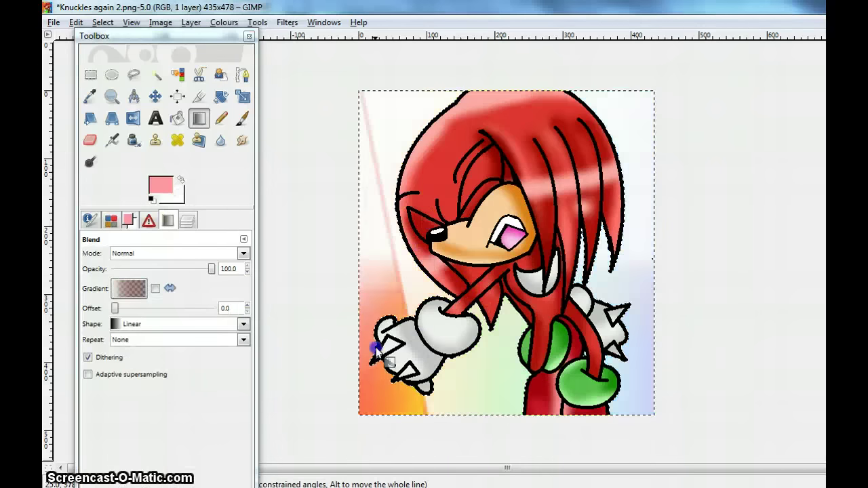
pyautogui.moveTo(374, 348)
pyautogui.mouseDown()
pyautogui.moveTo(461, 287)
pyautogui.moveTo(546, 270)
pyautogui.mouseUp()
# Add rainbow bands across the background with two strokes of the Radial Rainbow Hoop gradient in opposite directions.
pyautogui.click(129, 288)
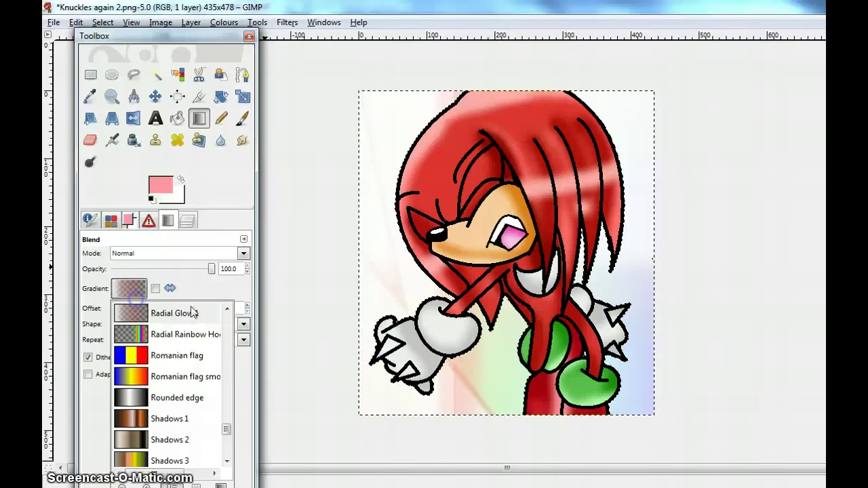
pyautogui.click(139, 329)
pyautogui.moveTo(291, 248); pyautogui.dragTo(656, 333)
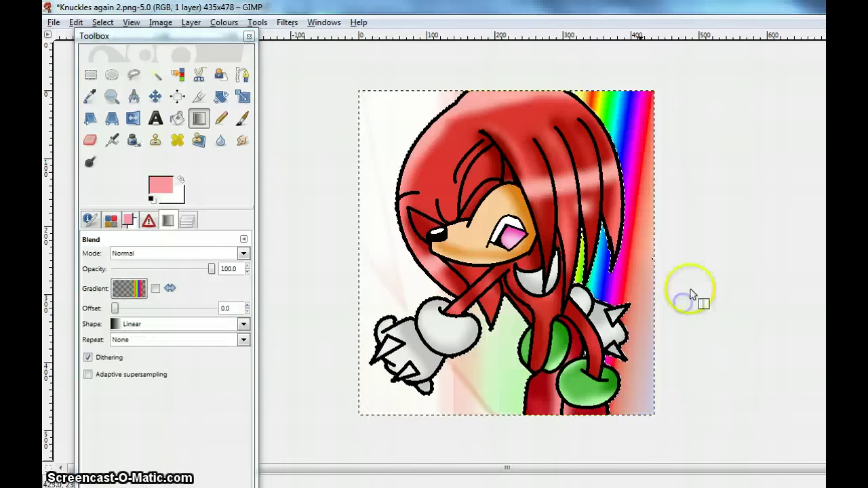
pyautogui.moveTo(659, 235); pyautogui.dragTo(450, 285)
# Fill the background with a linear Tropical Colors gradient running diagonally from upper right to lower left.
pyautogui.click(129, 288)
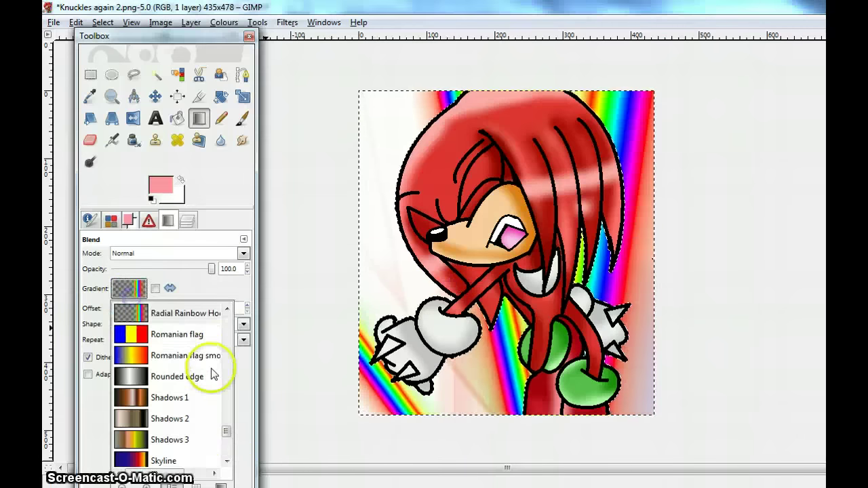
pyautogui.moveTo(229, 430); pyautogui.dragTo(227, 457)
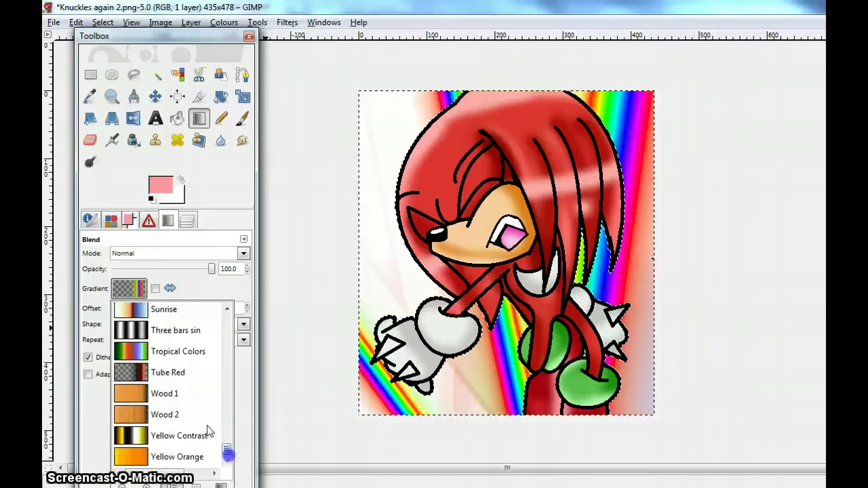
pyautogui.click(152, 351)
pyautogui.moveTo(649, 364); pyautogui.dragTo(791, 359)
pyautogui.moveTo(617, 258)
pyautogui.mouseDown()
pyautogui.moveTo(495, 330)
pyautogui.moveTo(512, 369)
pyautogui.mouseUp()
# Clear the background selection by subtracting a free selection drawn around the whole image.
pyautogui.click(134, 74)
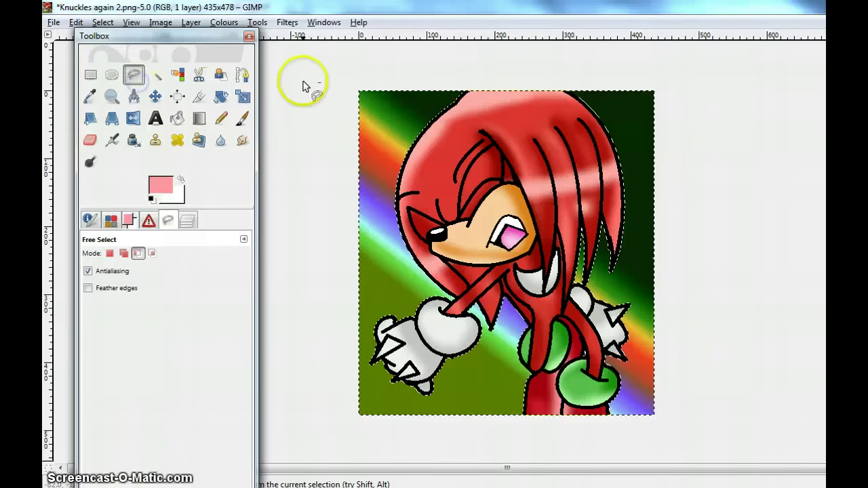
pyautogui.moveTo(305, 81); pyautogui.dragTo(293, 462)
pyautogui.moveTo(540, 54)
pyautogui.mouseDown()
pyautogui.moveTo(291, 97)
pyautogui.moveTo(278, 59)
pyautogui.mouseUp()
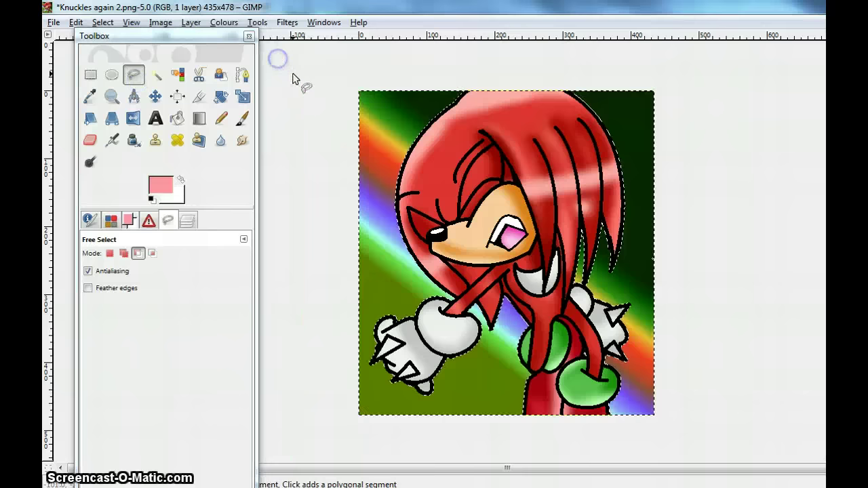
pyautogui.click(305, 81)
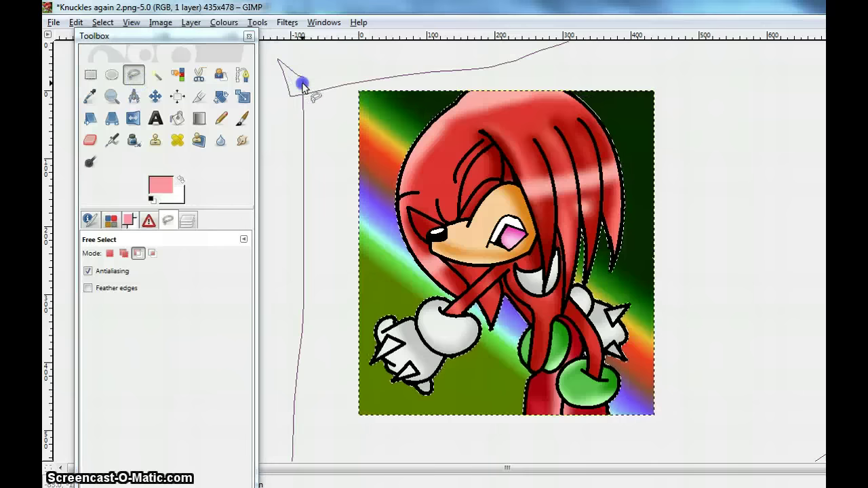
pyautogui.click(304, 81)
pyautogui.click(287, 23)
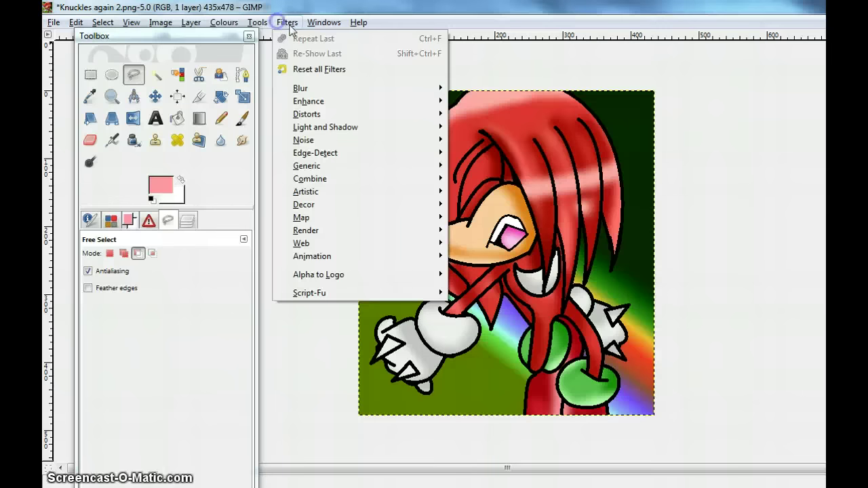
pyautogui.click(336, 131)
pyautogui.moveTo(417, 129)
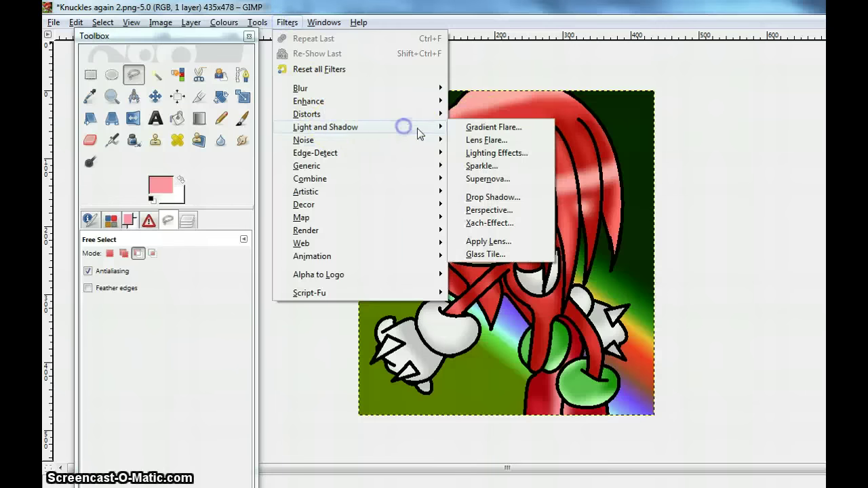
pyautogui.click(498, 170)
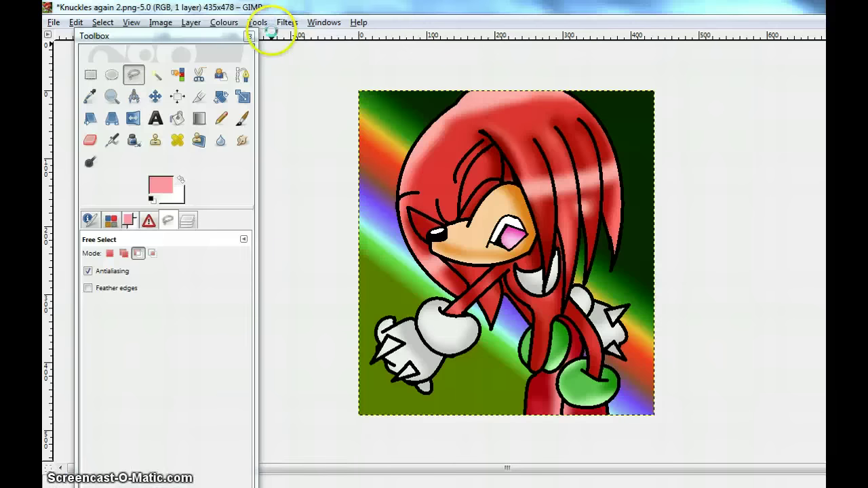
pyautogui.moveTo(173, 231); pyautogui.dragTo(191, 234)
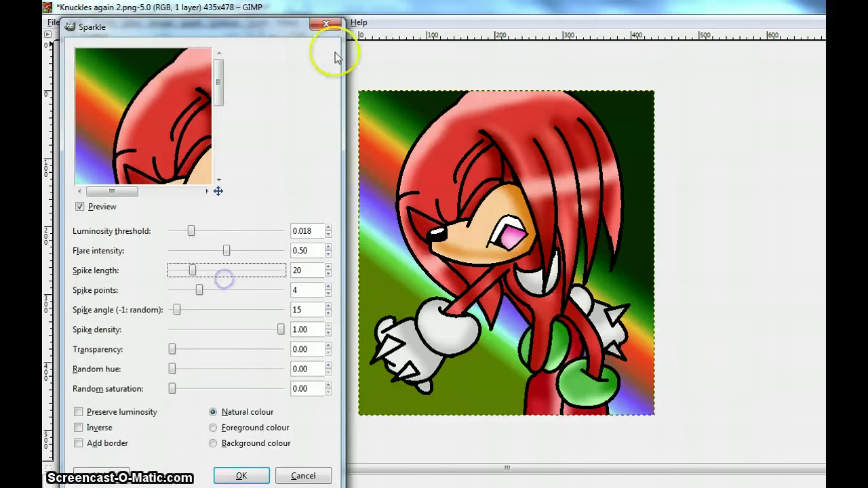
pyautogui.click(326, 24)
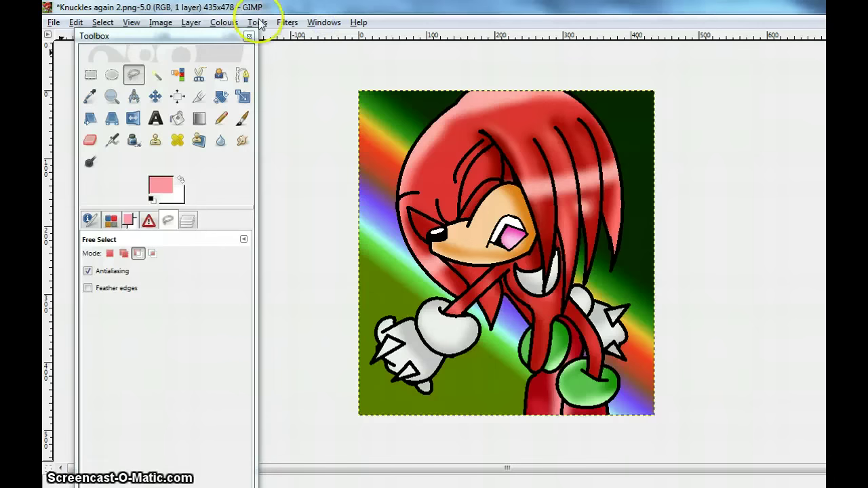
# Apply a Supernova light effect near the image's lower-right corner, centred at X 430, Y 463 pixels with a radius of 57.
pyautogui.click(260, 24)
pyautogui.moveTo(288, 27)
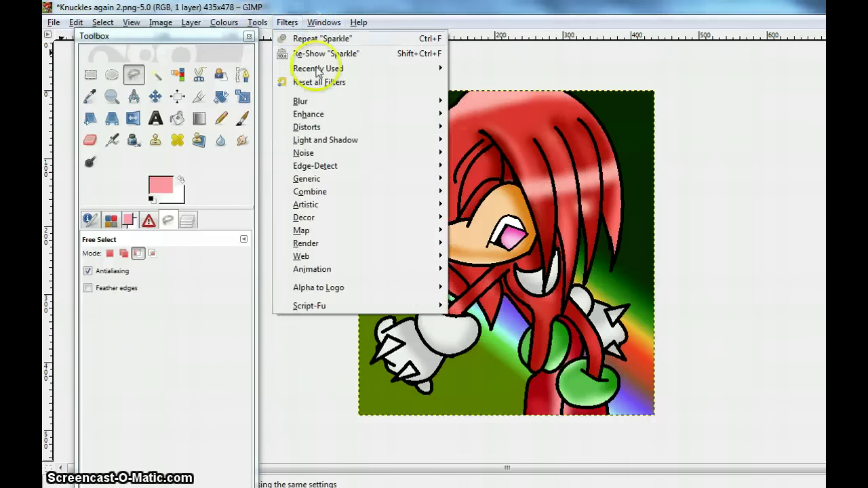
pyautogui.moveTo(335, 140)
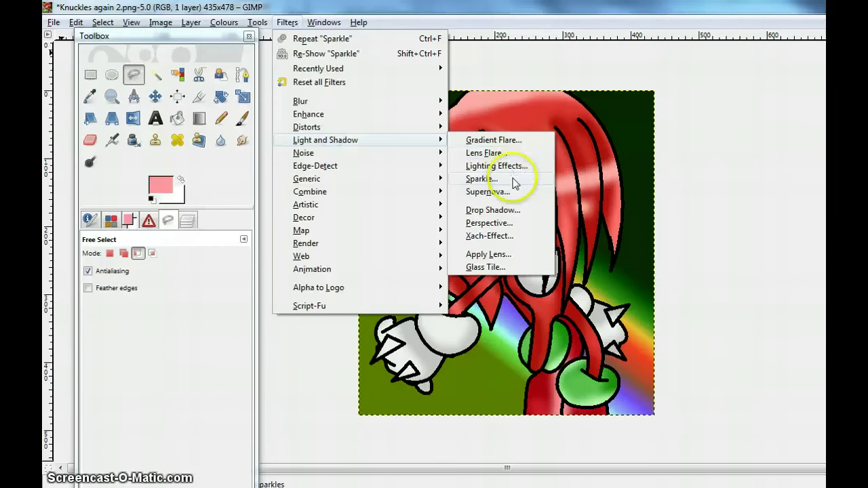
pyautogui.click(491, 192)
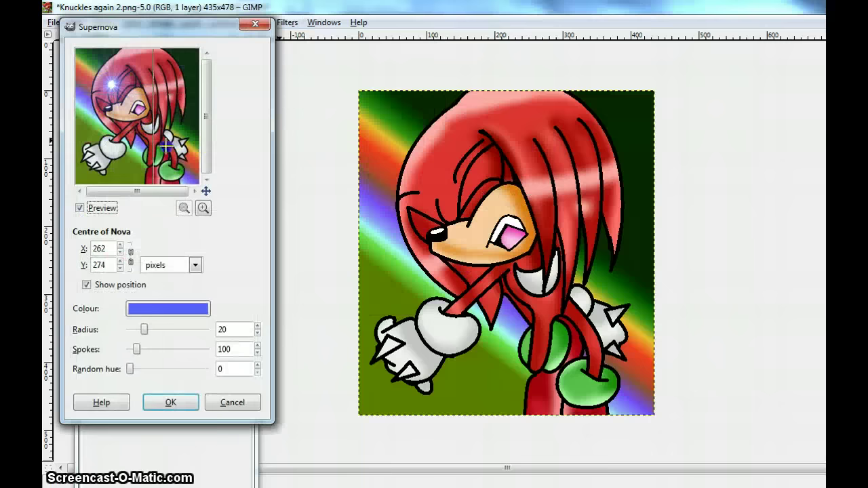
pyautogui.moveTo(206, 190); pyautogui.dragTo(194, 178)
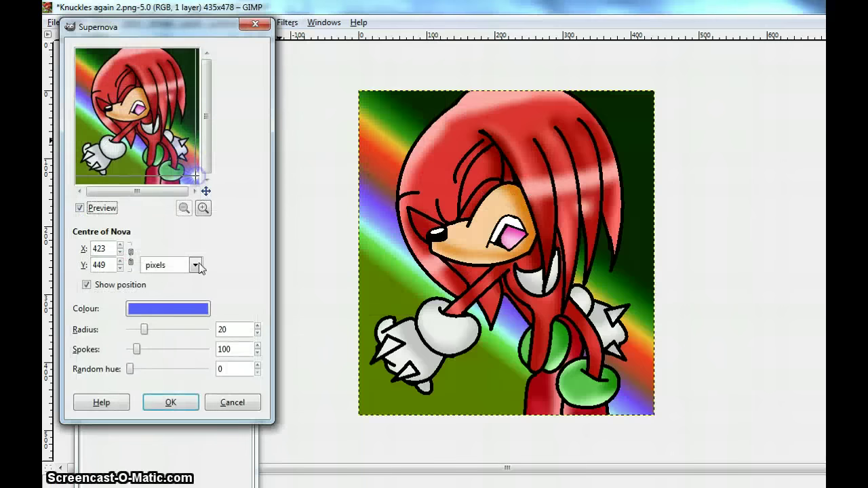
pyautogui.moveTo(144, 330); pyautogui.dragTo(172, 329)
pyautogui.moveTo(196, 174); pyautogui.dragTo(228, 224)
pyautogui.moveTo(183, 173); pyautogui.dragTo(204, 184)
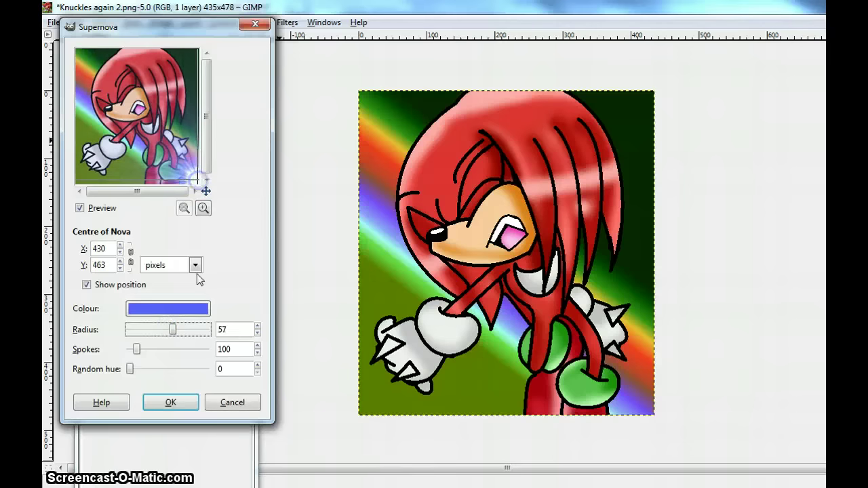
pyautogui.click(177, 403)
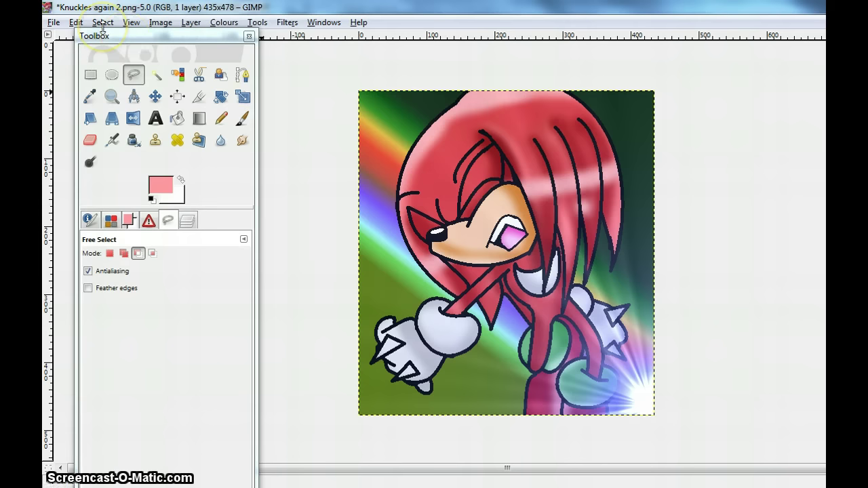
# Save the finished image to its existing file, "Knuckles again 2.png".
pyautogui.click(54, 24)
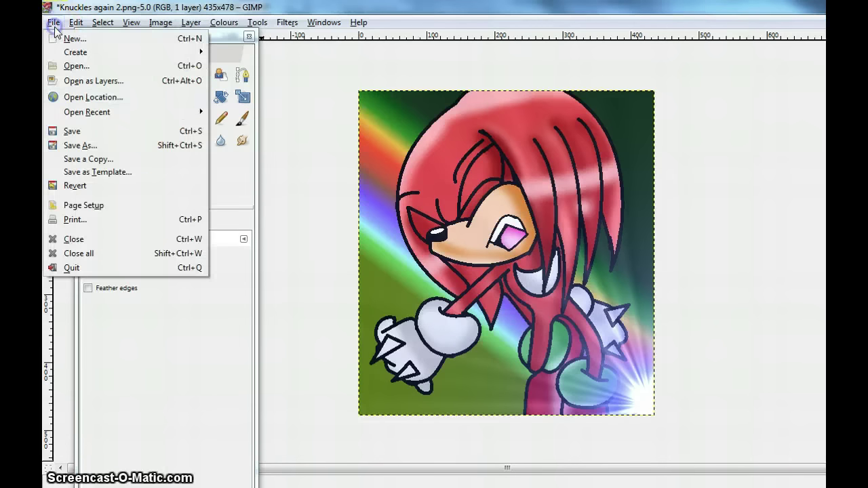
pyautogui.click(86, 131)
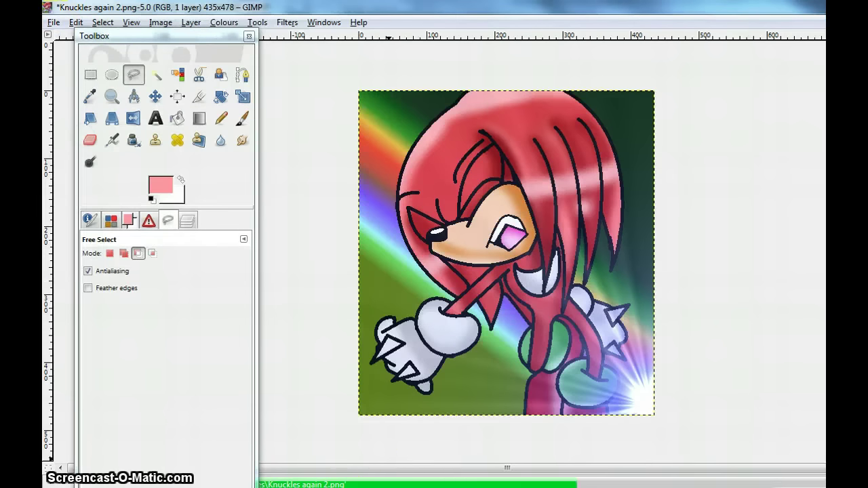